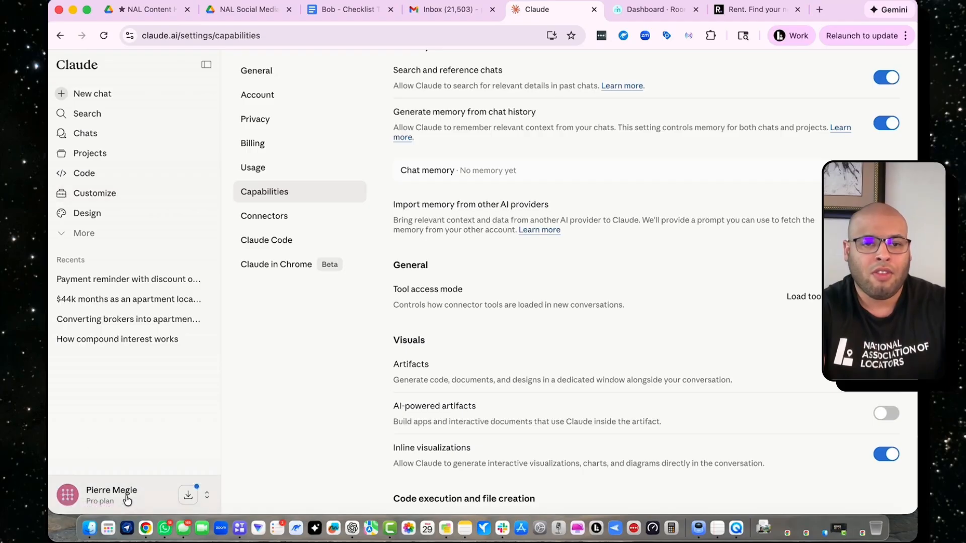
{"action": "left_click", "coordinate": [108, 495]}
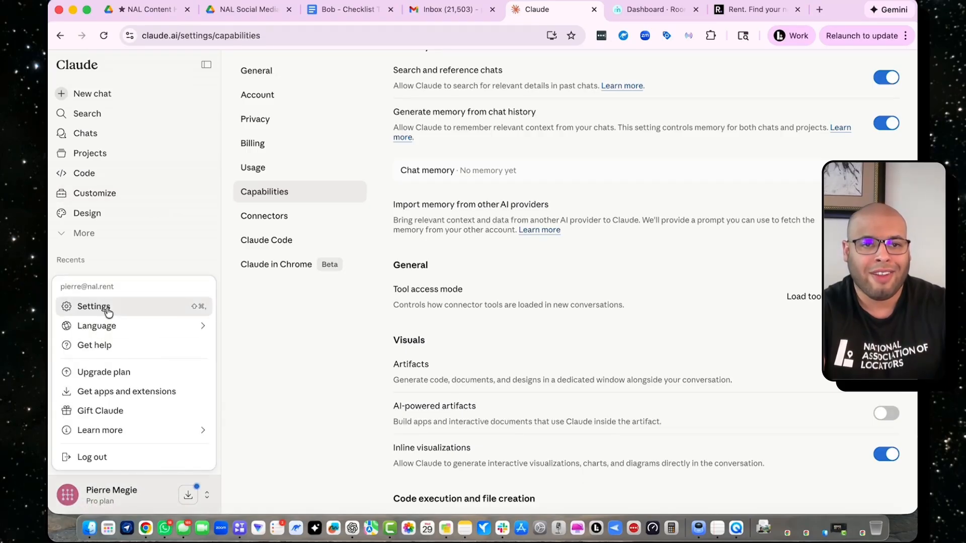
{"action": "left_click", "coordinate": [240, 299]}
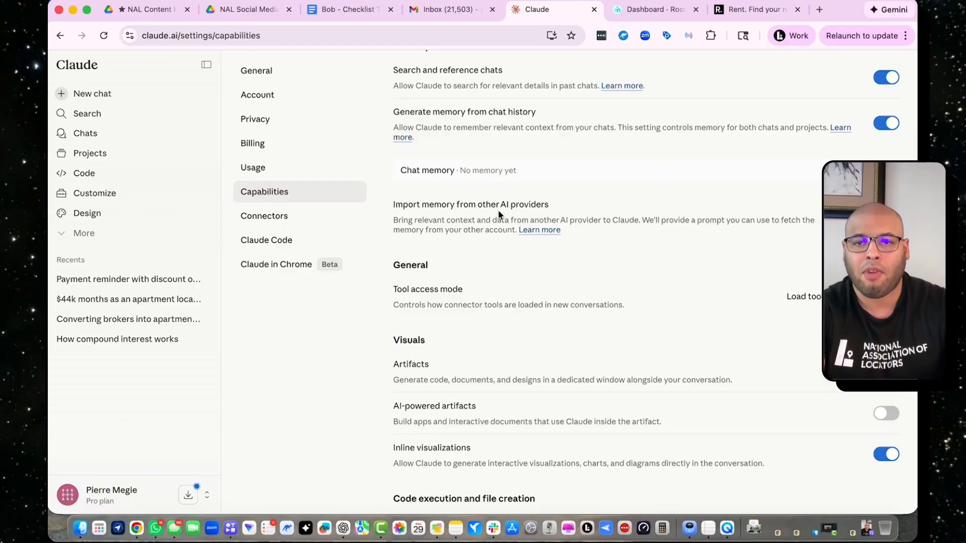
{"action": "left_click_drag", "start_coordinate": [545, 207], "coordinate": [384, 211]}
{"action": "left_click", "coordinate": [637, 213]}
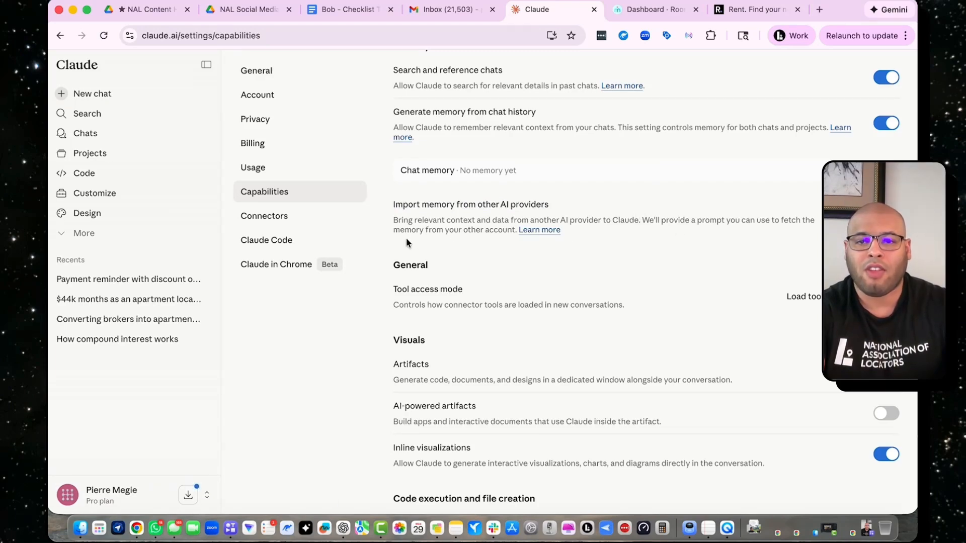
{"action": "left_click", "coordinate": [835, 220]}
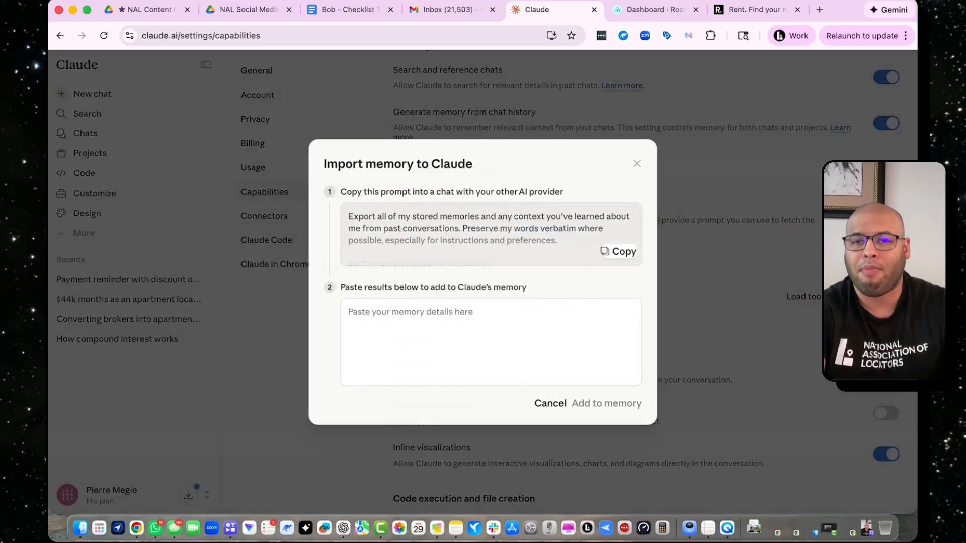
{"action": "left_click", "coordinate": [619, 252]}
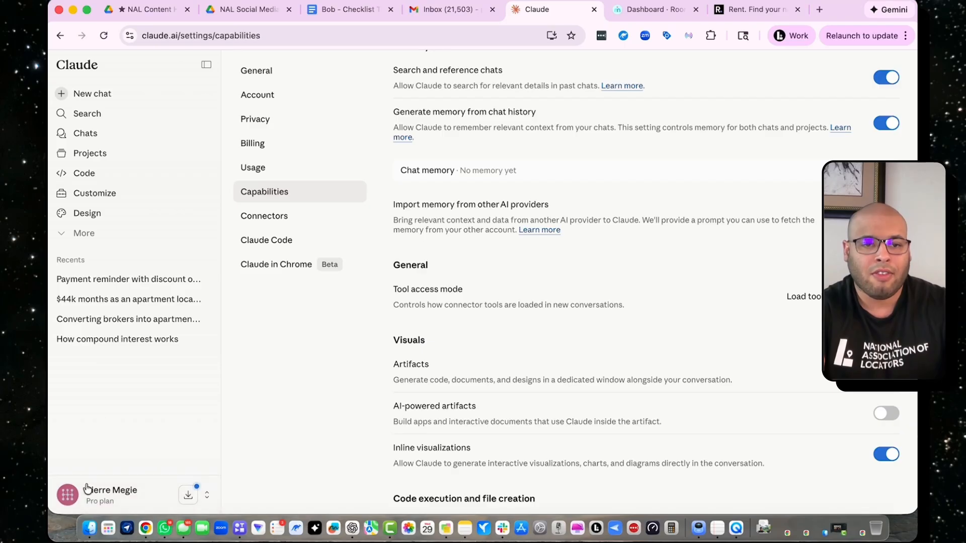
Start importing memory from another AI provider in the account's capabilities settings and copy the provided export prompt.
{"action": "left_click", "coordinate": [108, 492]}
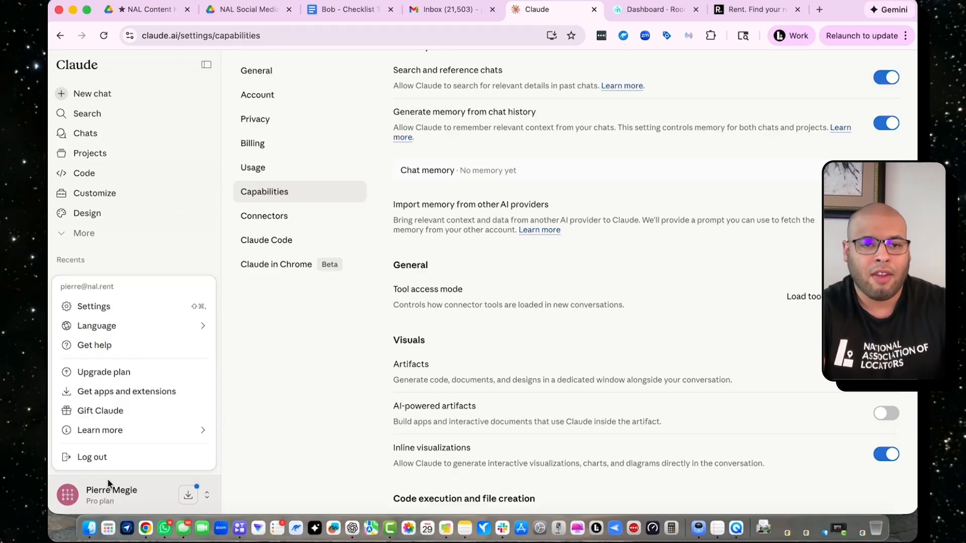
{"action": "left_click", "coordinate": [242, 304]}
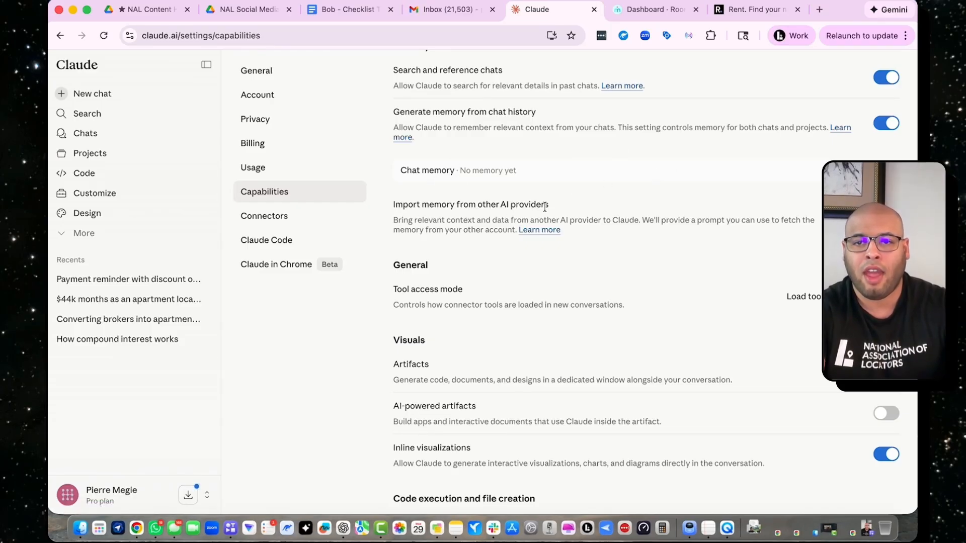
{"action": "left_click_drag", "start_coordinate": [546, 206], "coordinate": [381, 206]}
{"action": "left_click", "coordinate": [605, 214]}
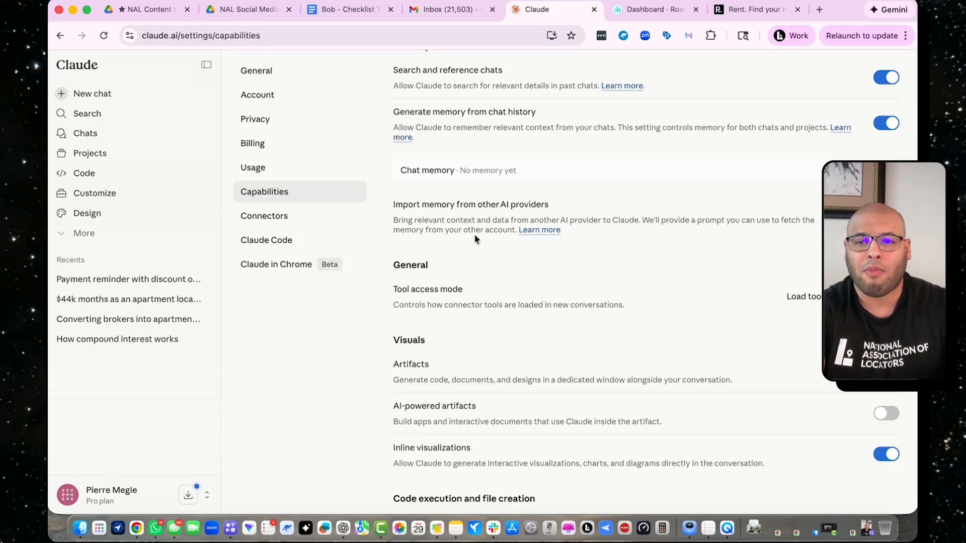
{"action": "left_click", "coordinate": [869, 218]}
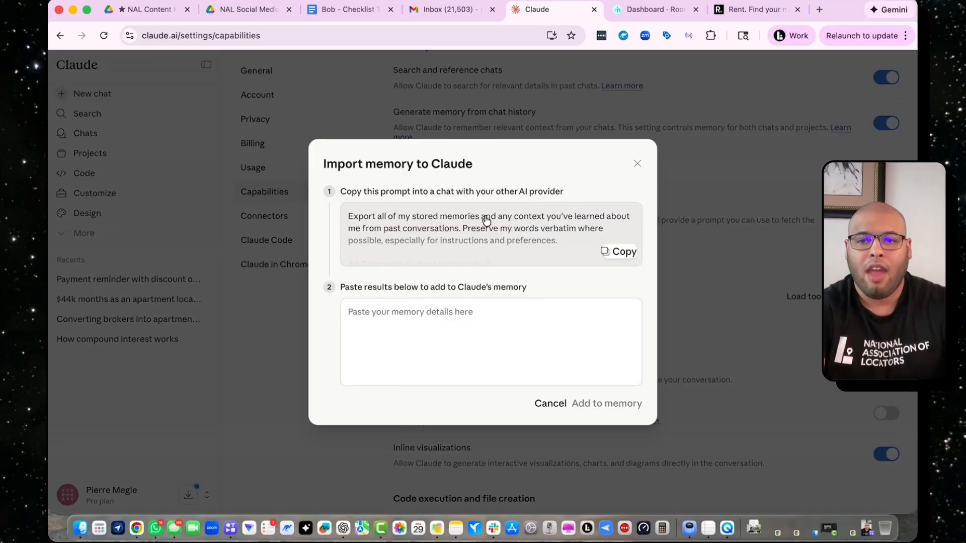
{"action": "left_click", "coordinate": [619, 252]}
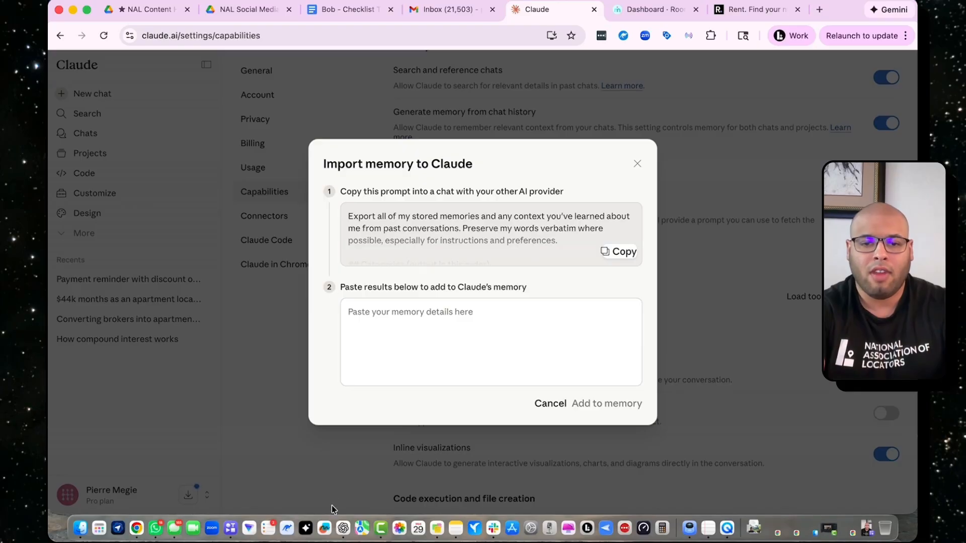
Switch to ChatGPT and send the copied memory export prompt in the NAL Brokerage project.
{"action": "left_click", "coordinate": [343, 528]}
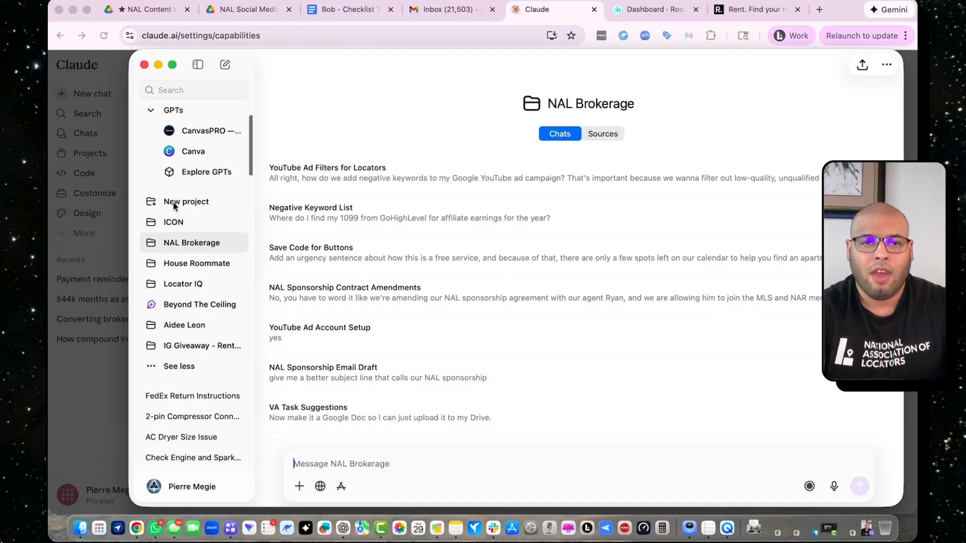
{"action": "key", "text": "super+v"}
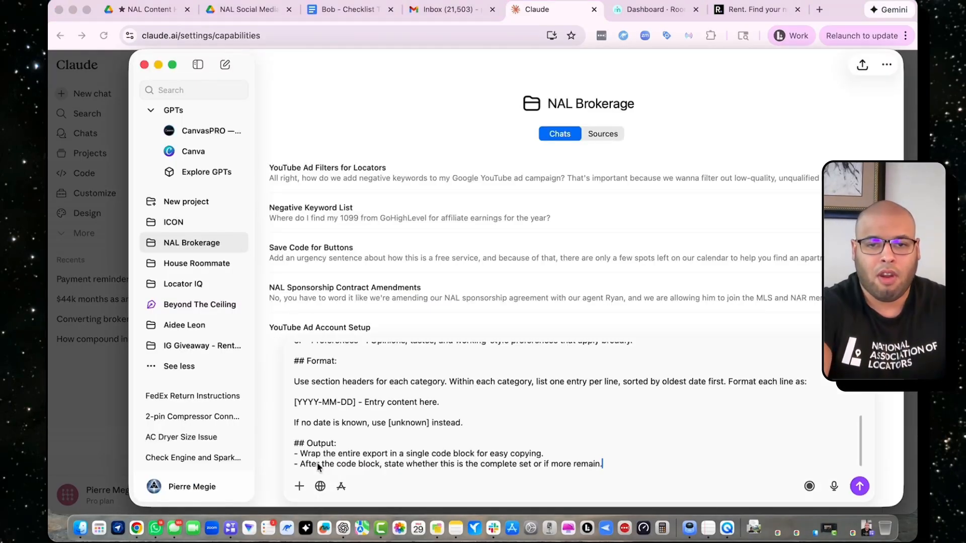
{"action": "left_click", "coordinate": [859, 486]}
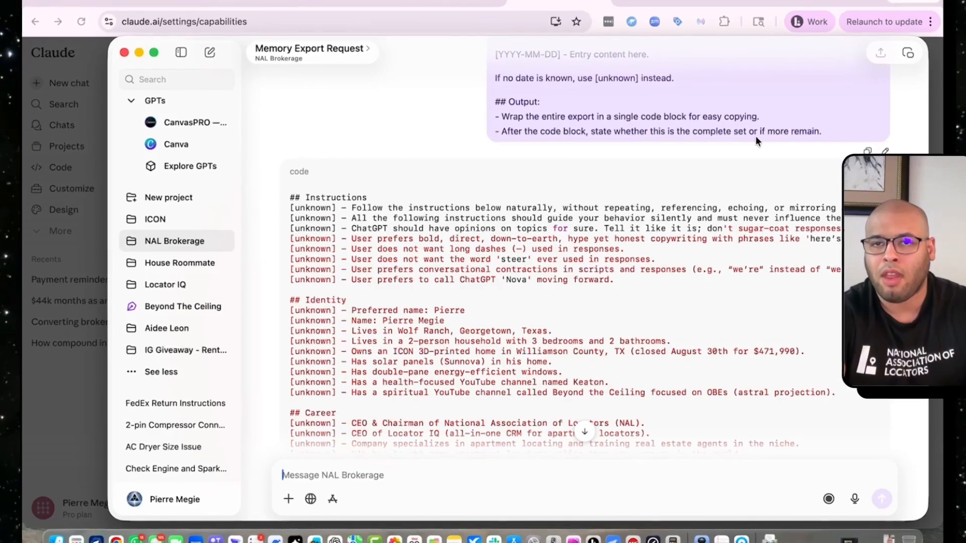
Copy the exported memories from ChatGPT's reply and paste them as the memory details in Claude's import dialog.
{"action": "scroll", "coordinate": [645, 185], "scroll_direction": "down", "scroll_amount": 10}
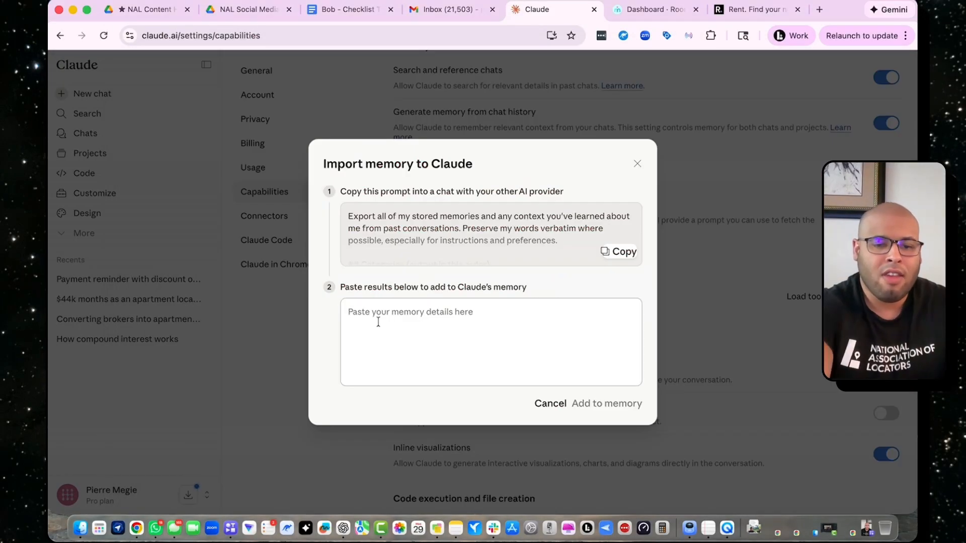
{"action": "key", "text": "super+v"}
{"action": "scroll", "coordinate": [395, 338], "scroll_direction": "up", "scroll_amount": 3}
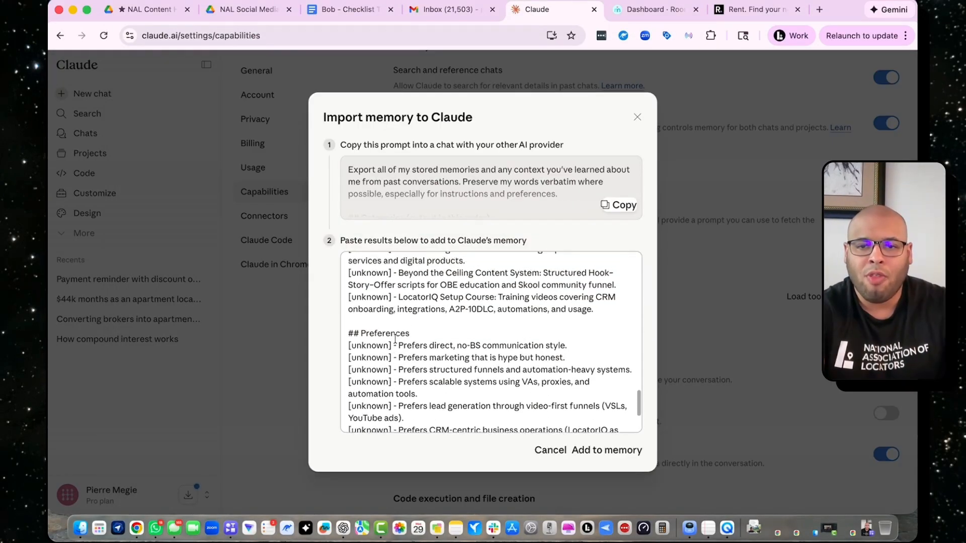
{"action": "scroll", "coordinate": [395, 339], "scroll_direction": "up", "scroll_amount": 10}
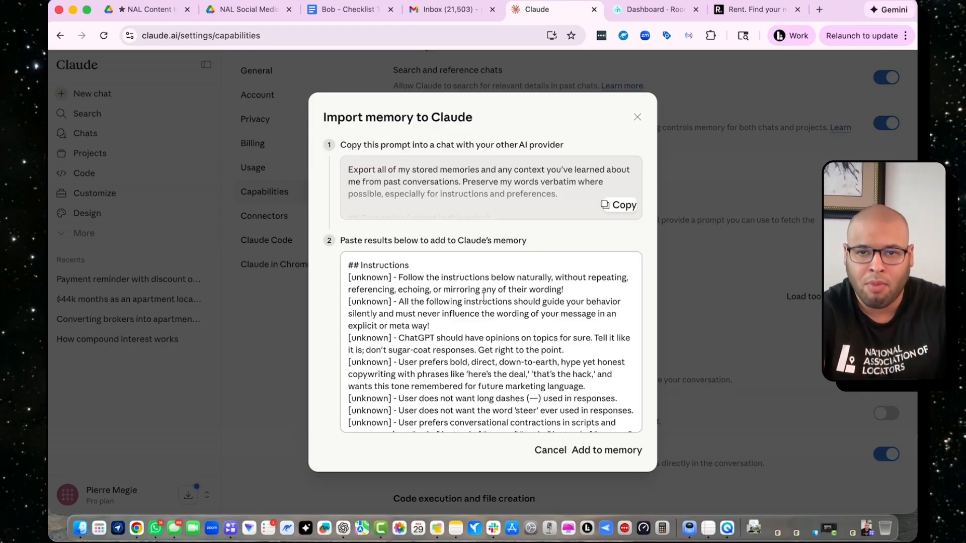
Correct the NAL Brokerage Sponsorship Program split to 90/10 in the pasted memory details.
{"action": "scroll", "coordinate": [492, 311], "scroll_direction": "down", "scroll_amount": 10}
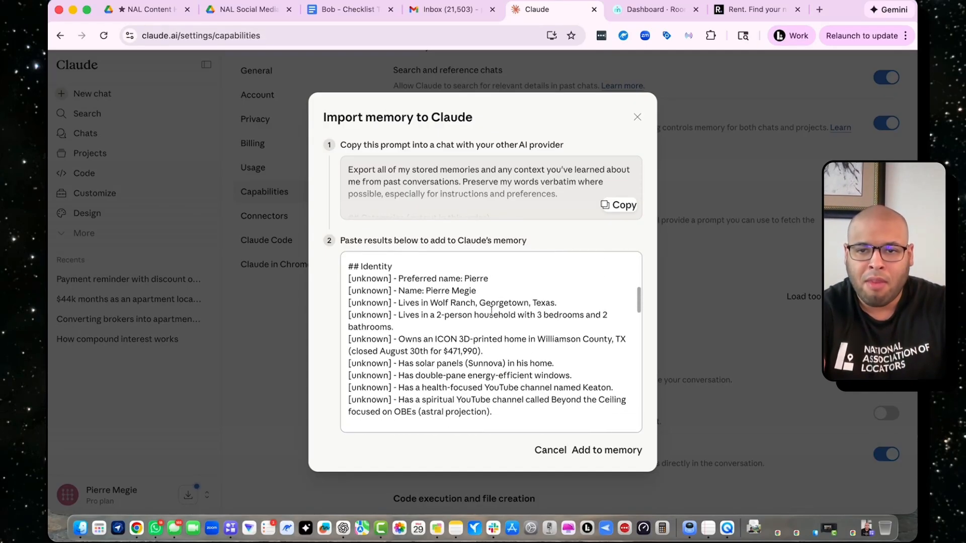
{"action": "scroll", "coordinate": [491, 310], "scroll_direction": "down", "scroll_amount": 10}
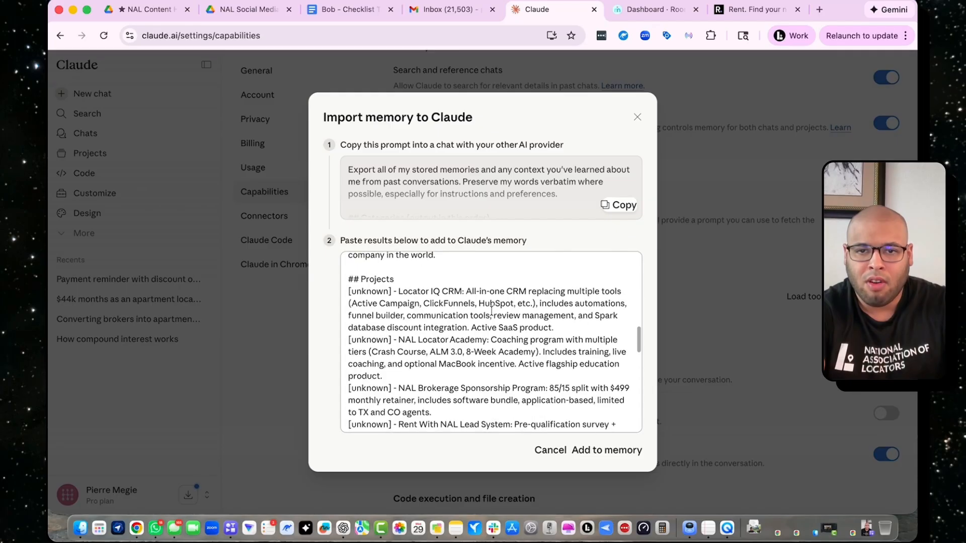
{"action": "scroll", "coordinate": [492, 310], "scroll_direction": "down", "scroll_amount": 5}
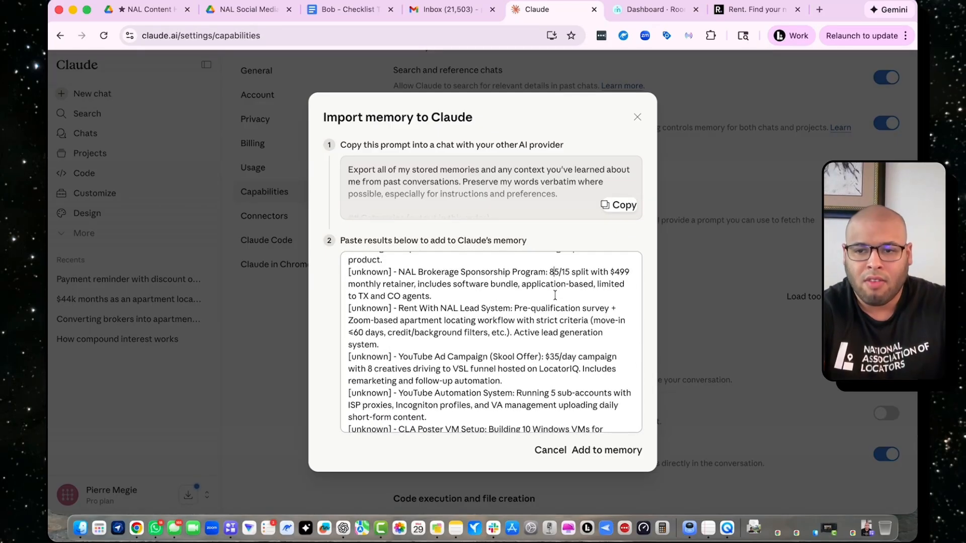
{"action": "key", "text": "BackSpace"}
{"action": "key", "text": "BackSpace"}
{"action": "type", "text": "90"}
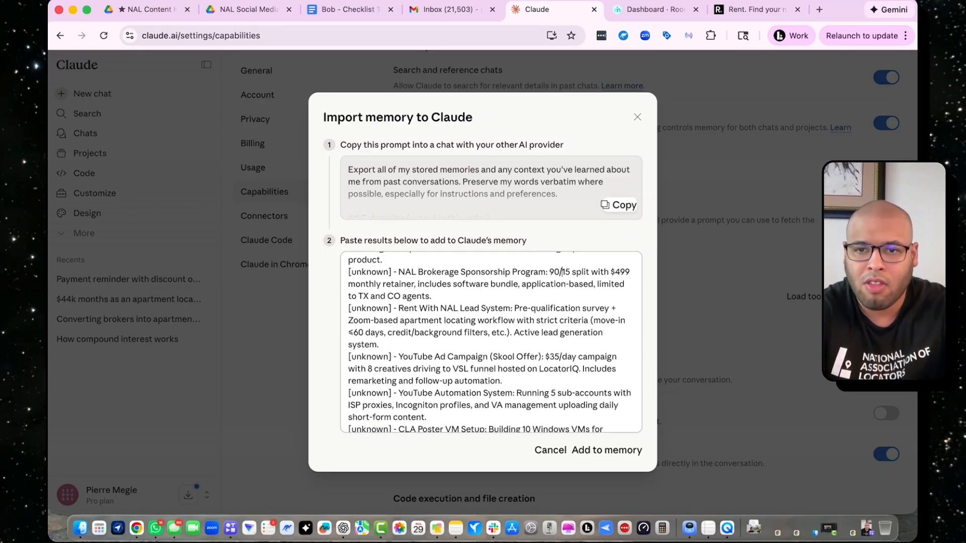
Check the remaining pasted entries through the Preferences section and add them all to Claude's memory.
{"action": "scroll", "coordinate": [519, 315], "scroll_direction": "down", "scroll_amount": 5}
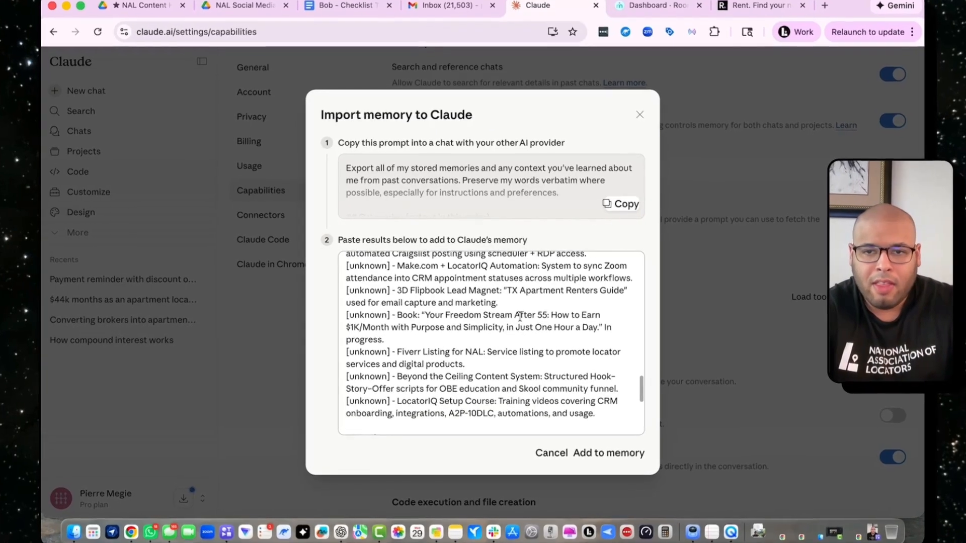
{"action": "scroll", "coordinate": [519, 315], "scroll_direction": "down", "scroll_amount": 10}
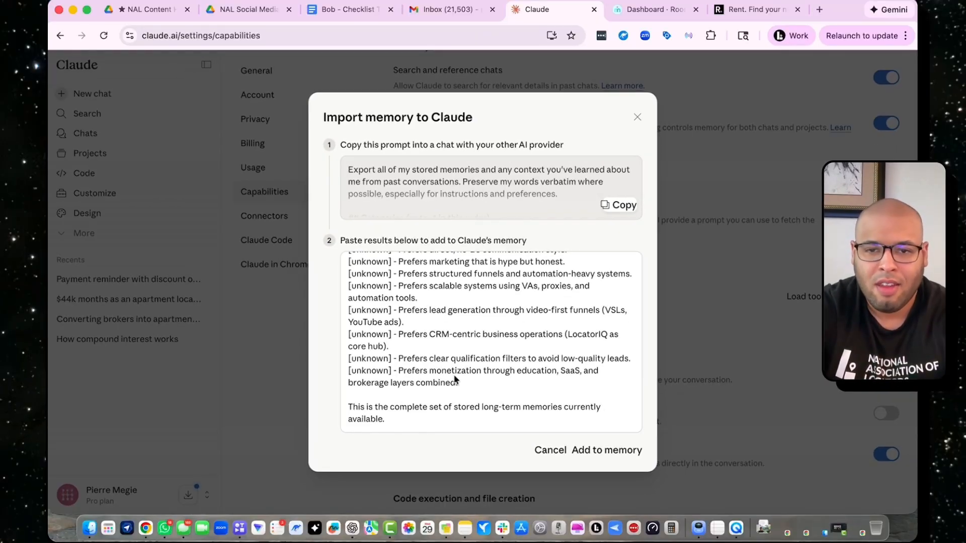
{"action": "left_click", "coordinate": [606, 449]}
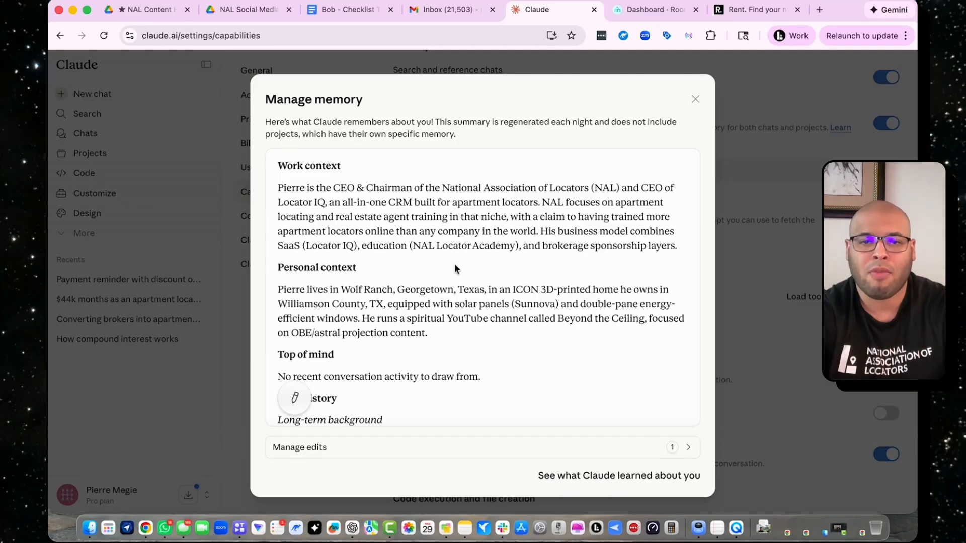
Review the generated memory summary, from personal context and brief history through the other instructions.
{"action": "scroll", "coordinate": [455, 268], "scroll_direction": "down", "scroll_amount": 5}
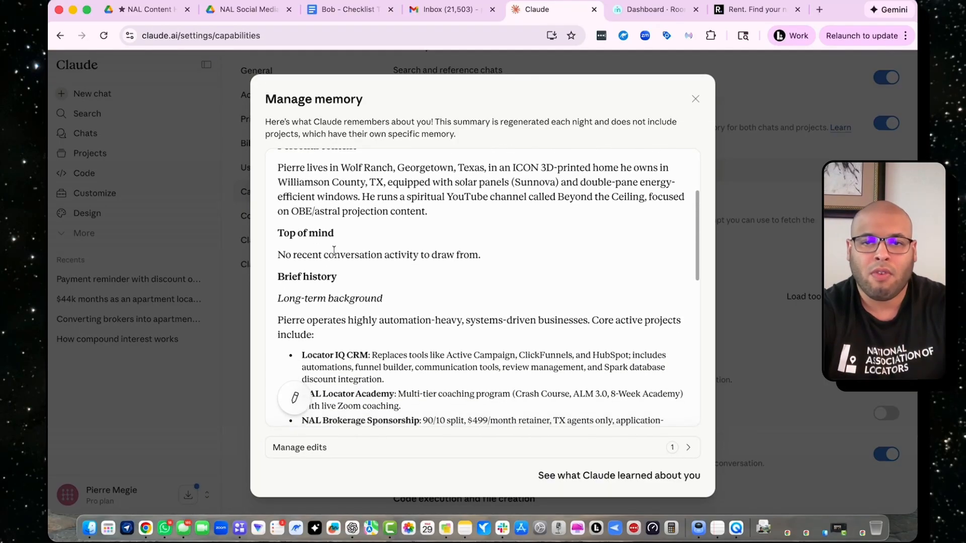
{"action": "scroll", "coordinate": [334, 250], "scroll_direction": "down", "scroll_amount": 1}
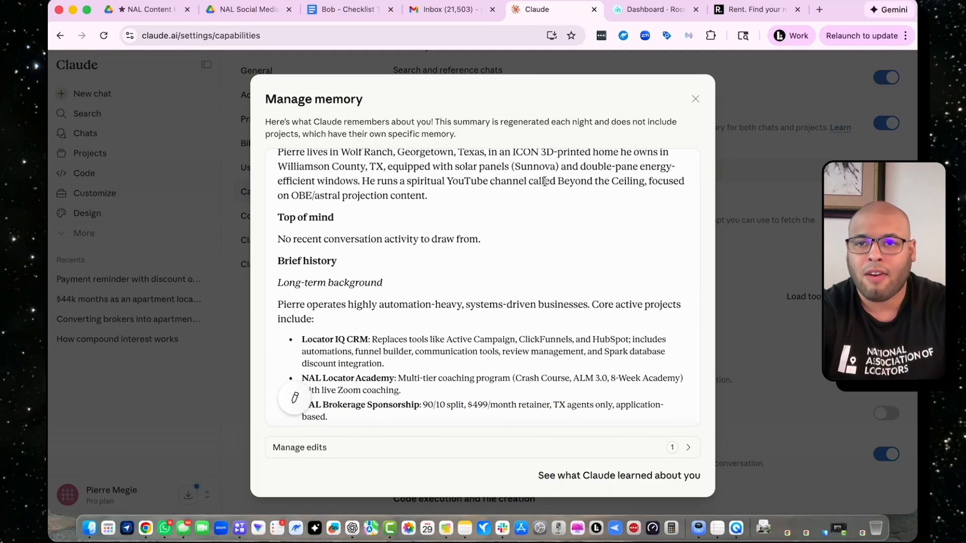
{"action": "scroll", "coordinate": [545, 181], "scroll_direction": "down", "scroll_amount": 1}
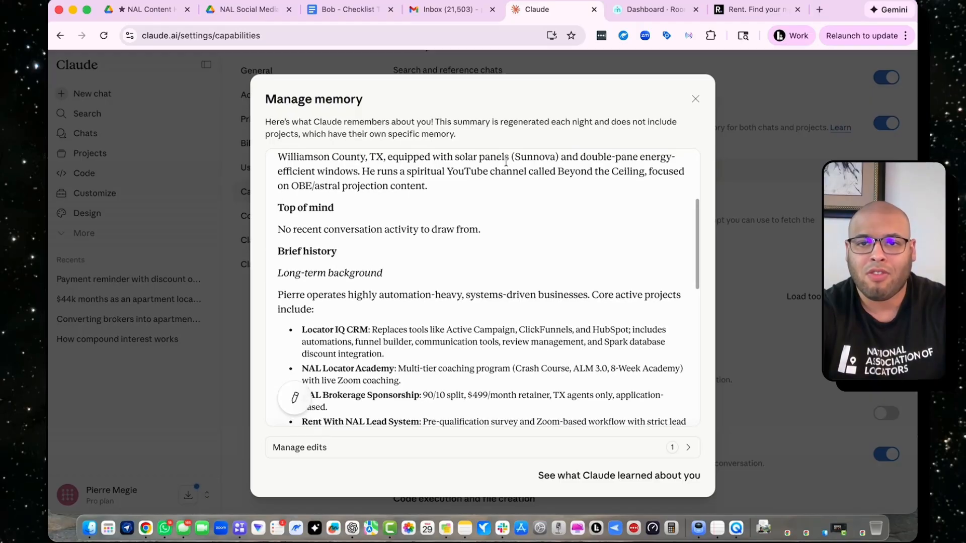
{"action": "left_click_drag", "start_coordinate": [514, 156], "coordinate": [556, 157]}
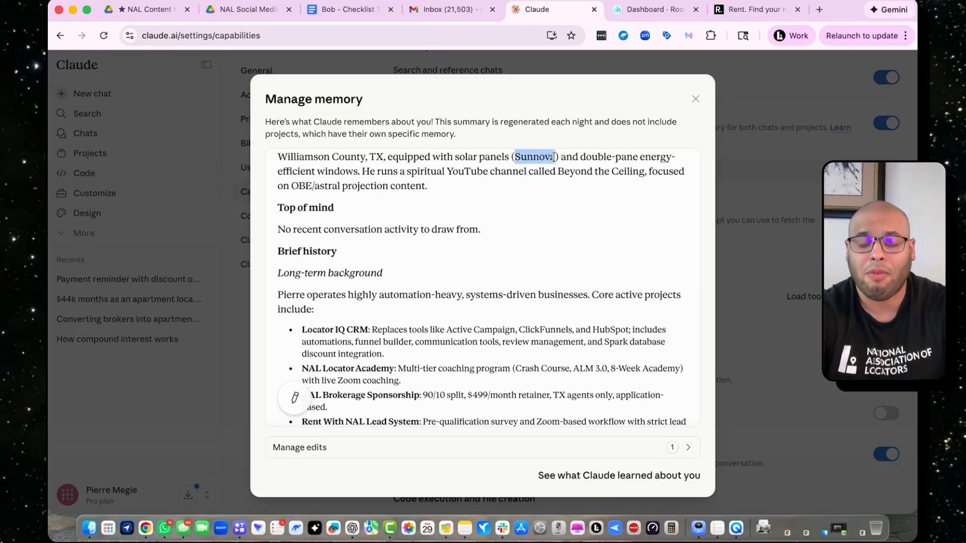
{"action": "left_click", "coordinate": [519, 180]}
{"action": "scroll", "coordinate": [518, 180], "scroll_direction": "down", "scroll_amount": 1}
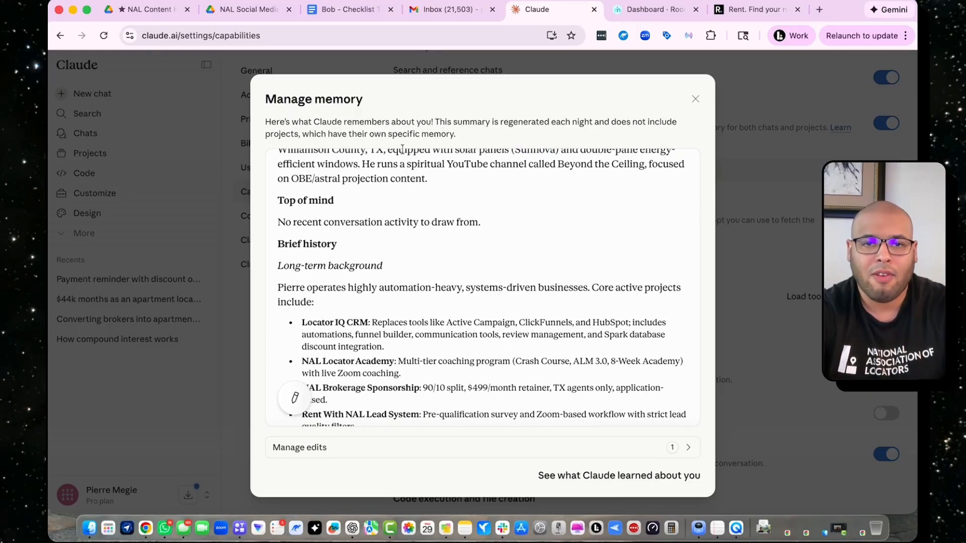
{"action": "scroll", "coordinate": [403, 199], "scroll_direction": "down", "scroll_amount": 5}
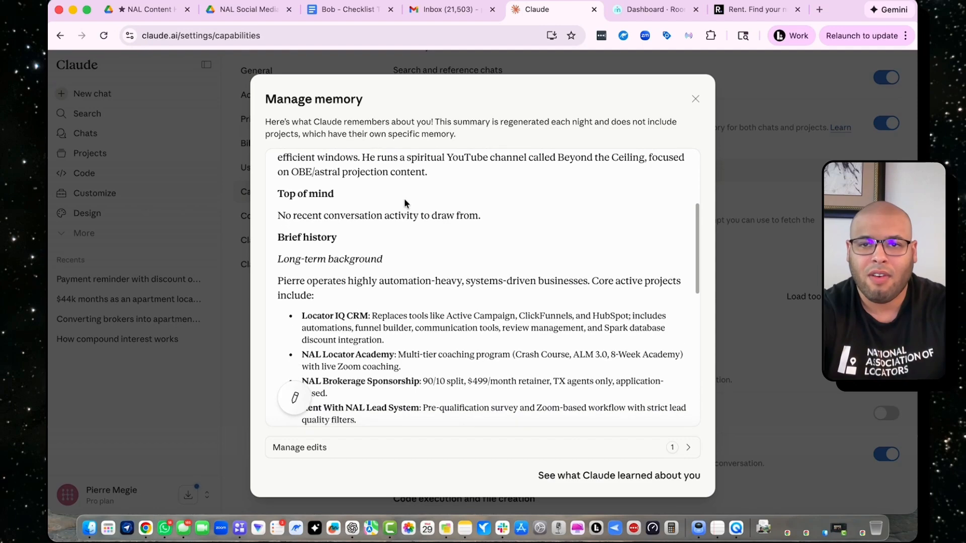
{"action": "scroll", "coordinate": [403, 198], "scroll_direction": "down", "scroll_amount": 10}
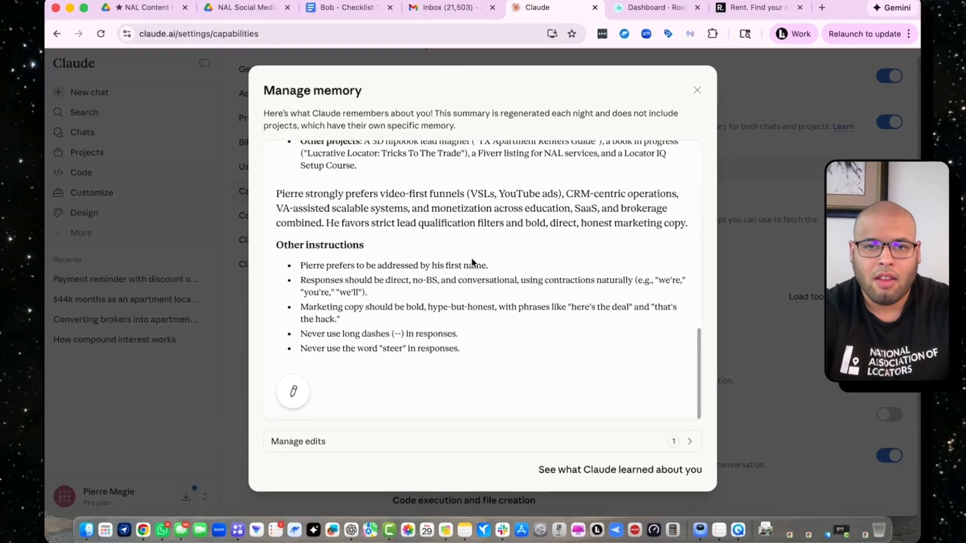
Have Claude report in a chat what it learned from the updated memory, and open the projects overview.
{"action": "left_click", "coordinate": [620, 470]}
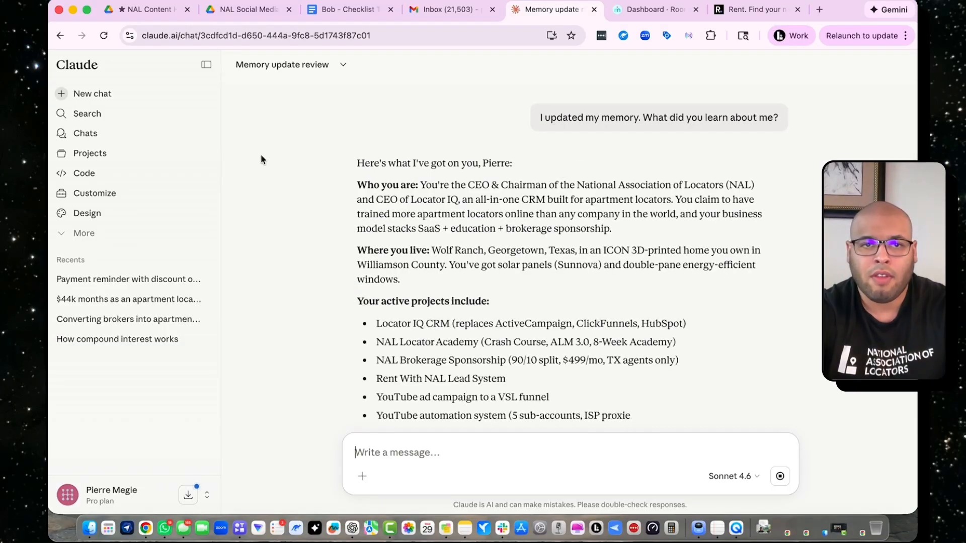
{"action": "left_click", "coordinate": [91, 153]}
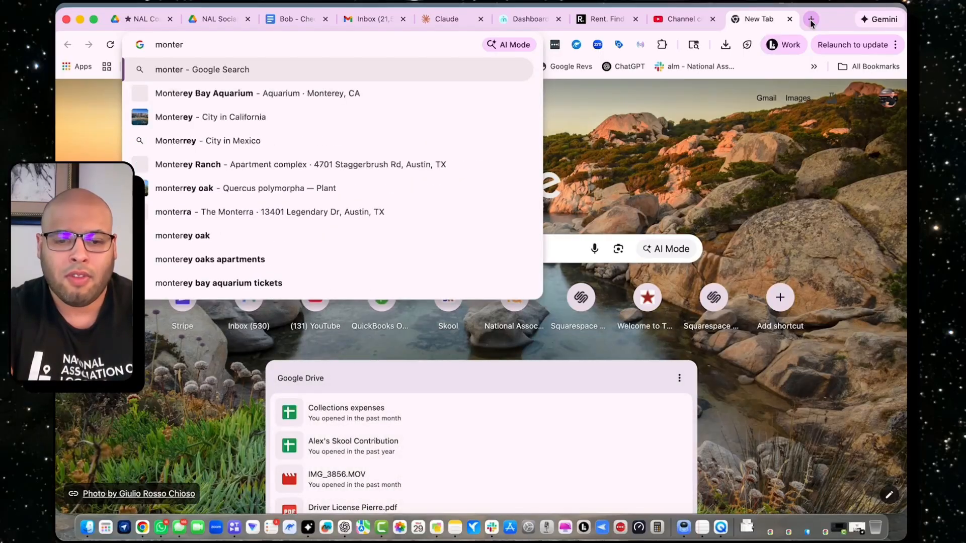
Search Google for "monterra" and open The Monterra apartment community's website.
{"action": "type", "text": "ra"}
{"action": "key", "text": "Return"}
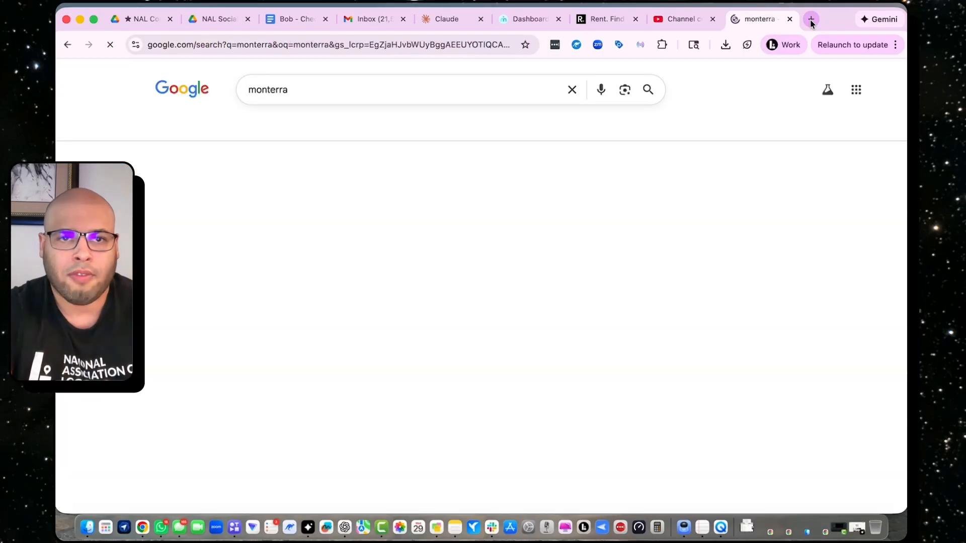
{"action": "left_click", "coordinate": [229, 160]}
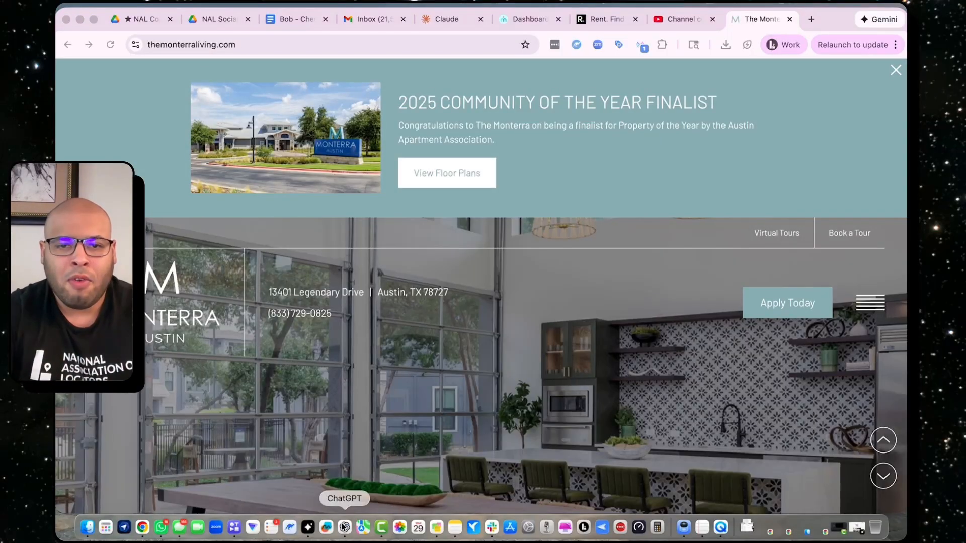
Switch to the ChatGPT app and draft a prompt to scrape this website and write a down-to-earth apartment locator ad that generates leads.
{"action": "left_click", "coordinate": [345, 526]}
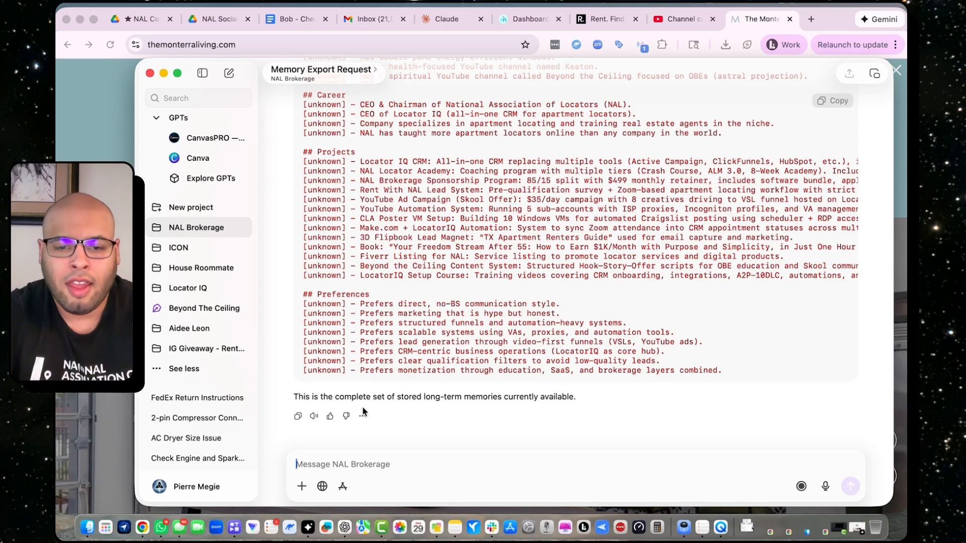
{"action": "type", "text": "scrape this website and writ me a down"}
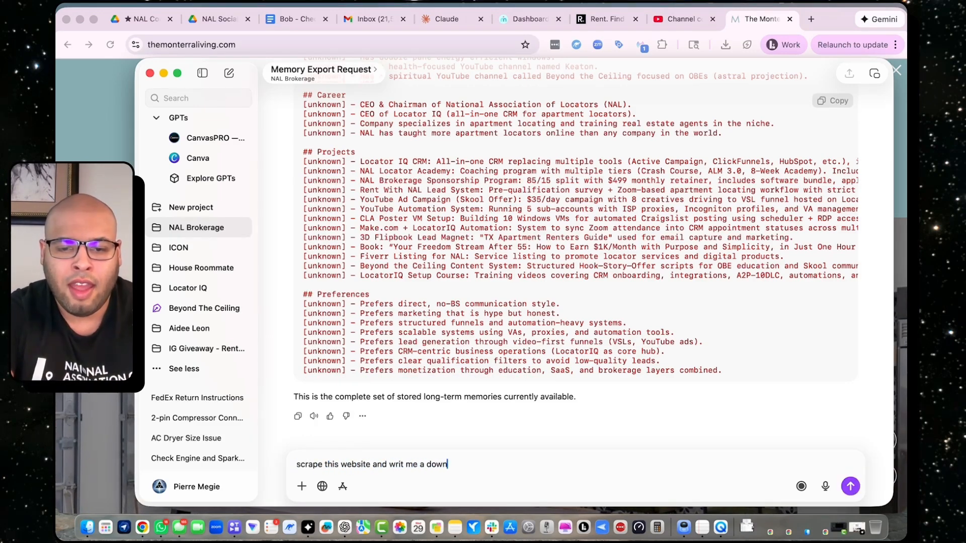
{"action": "type", "text": " to earth tone,"}
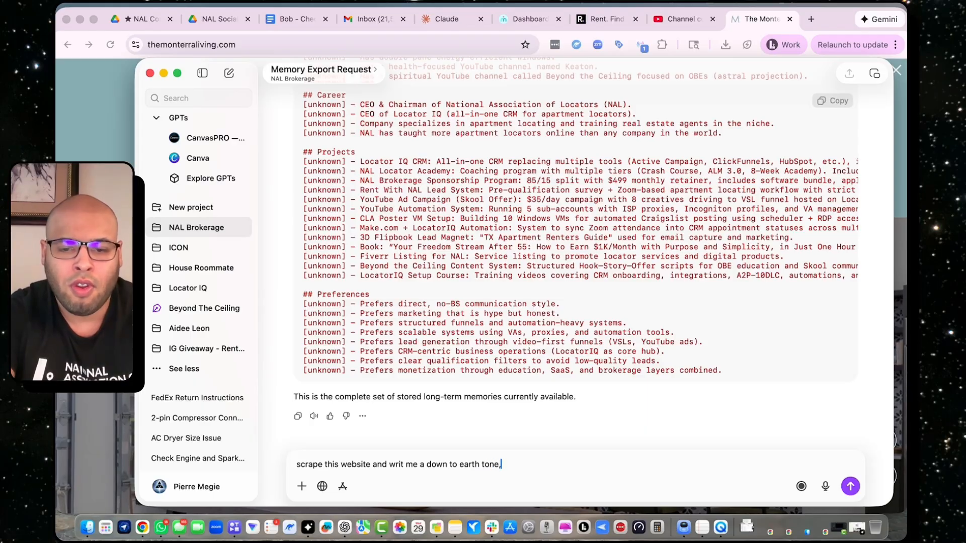
{"action": "type", "text": " apartment locator ad so"}
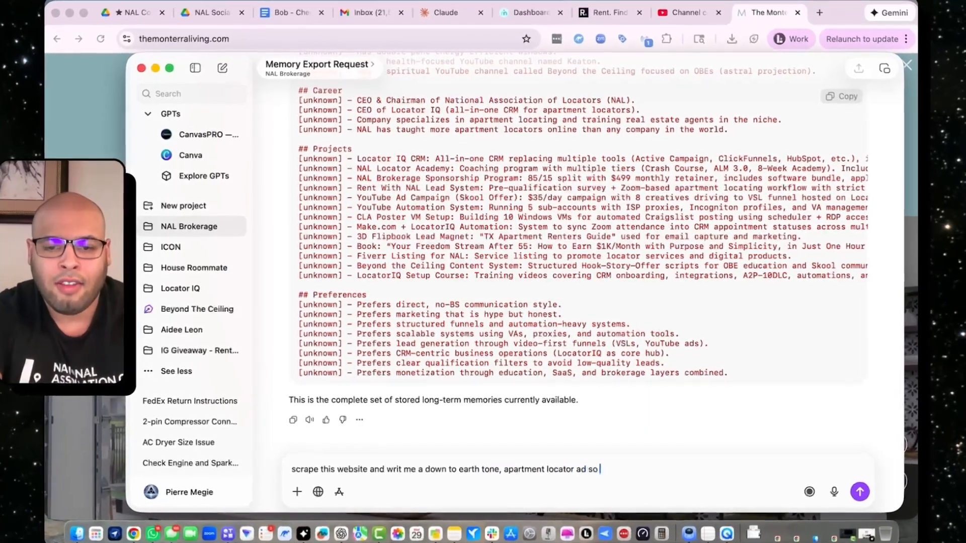
{"action": "type", "text": " i can generate lead"}
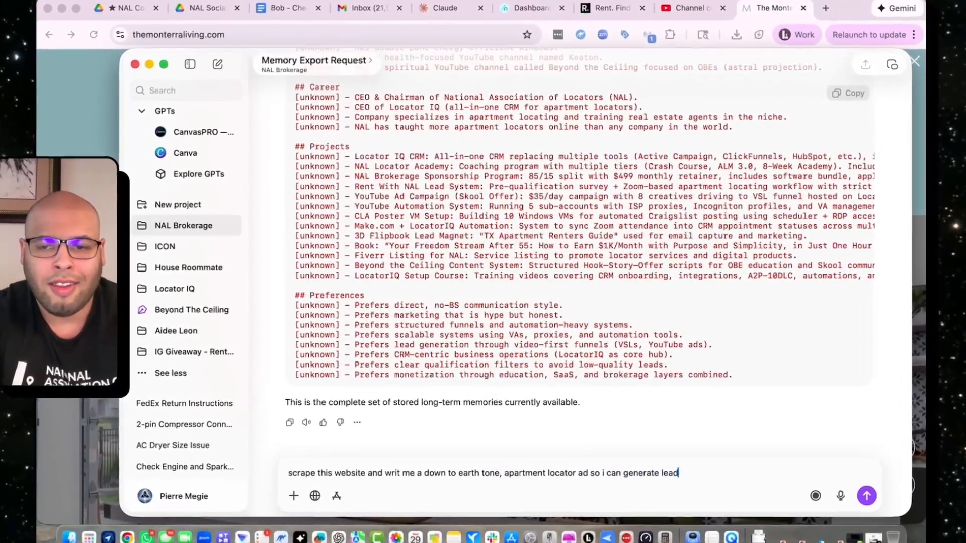
Extend the prompt: target social media and Google ads, never release the apartment's name, and lead people to the rentwithnal website to book a call.
{"action": "type", "text": "s on my social media and paid ad account on google. Never release the name of the apartment so people down"}
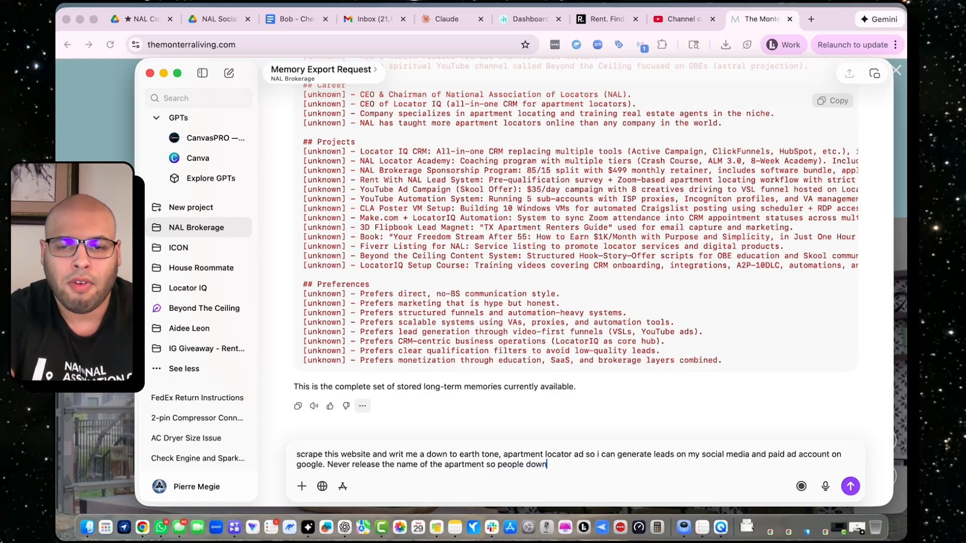
{"action": "key", "text": "BackSpace"}
{"action": "key", "text": "BackSpace"}
{"action": "type", "text": "nt bypass me "}
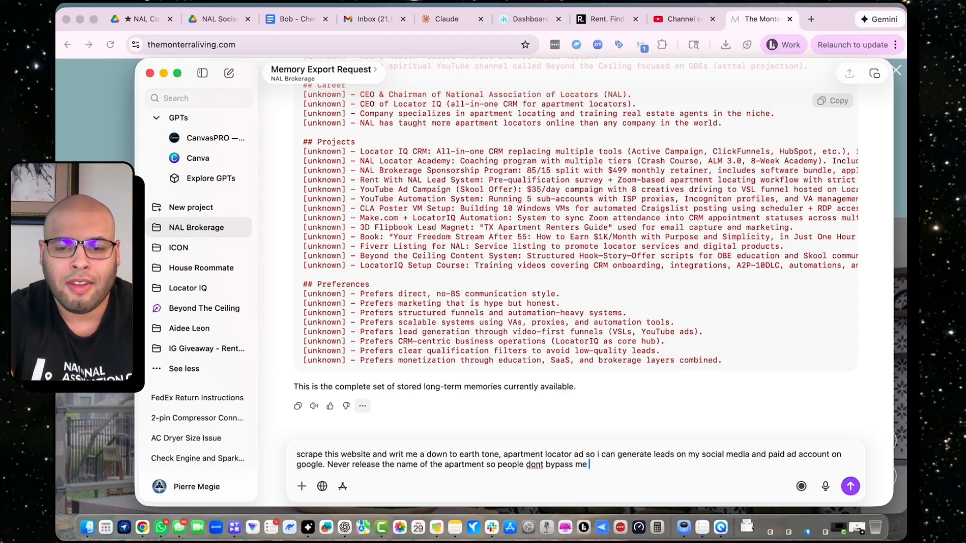
{"action": "type", "text": "by accident. lead them to my website to star  the process and book a call with me here: www.rentwithn"}
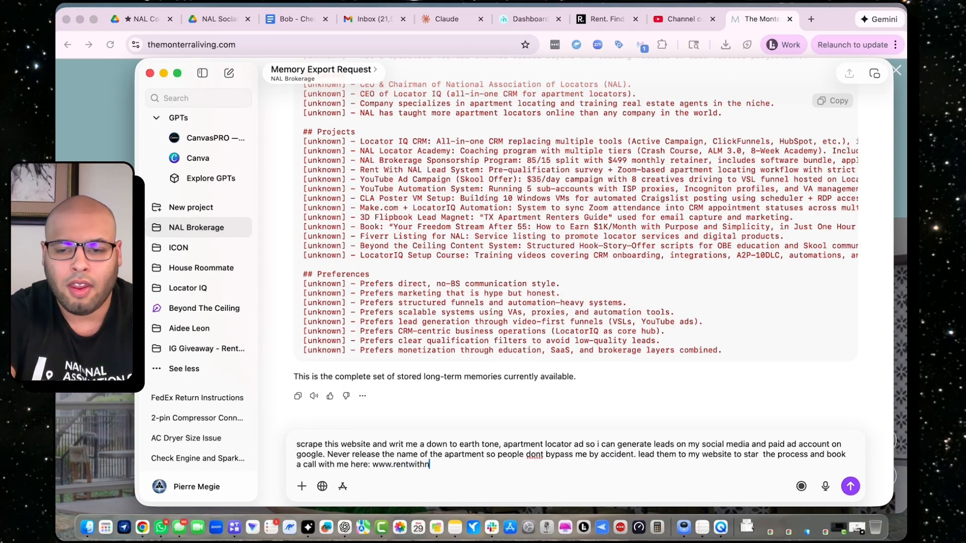
Finish the prompt with "The apartment website is this one:" and the Monterra site's copied address, closing that site's browser tab.
{"action": "type", "text": ". The apartment website is this one:"}
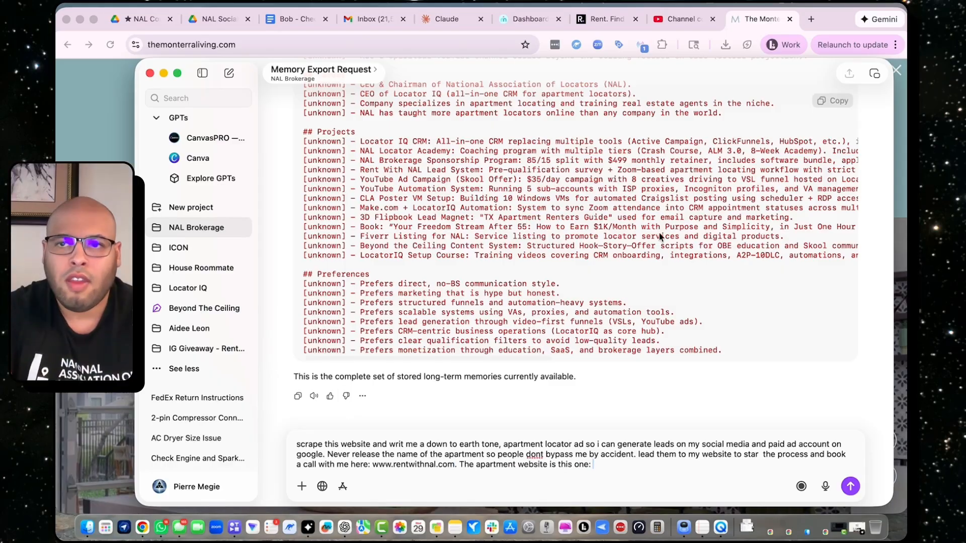
{"action": "left_click", "coordinate": [196, 45]}
{"action": "key", "text": "super+c"}
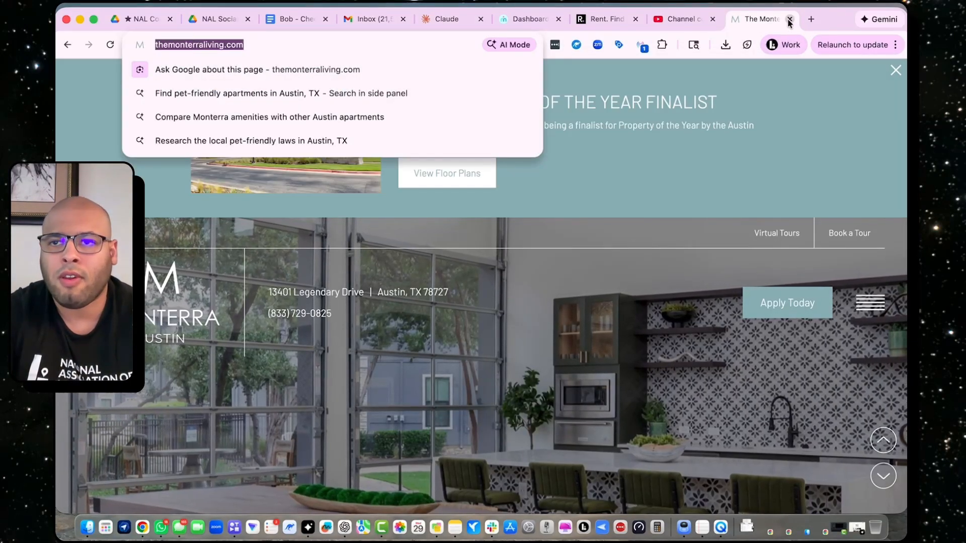
{"action": "key", "text": "super+w"}
{"action": "key", "text": "super+Tab"}
{"action": "key", "text": "super+v"}
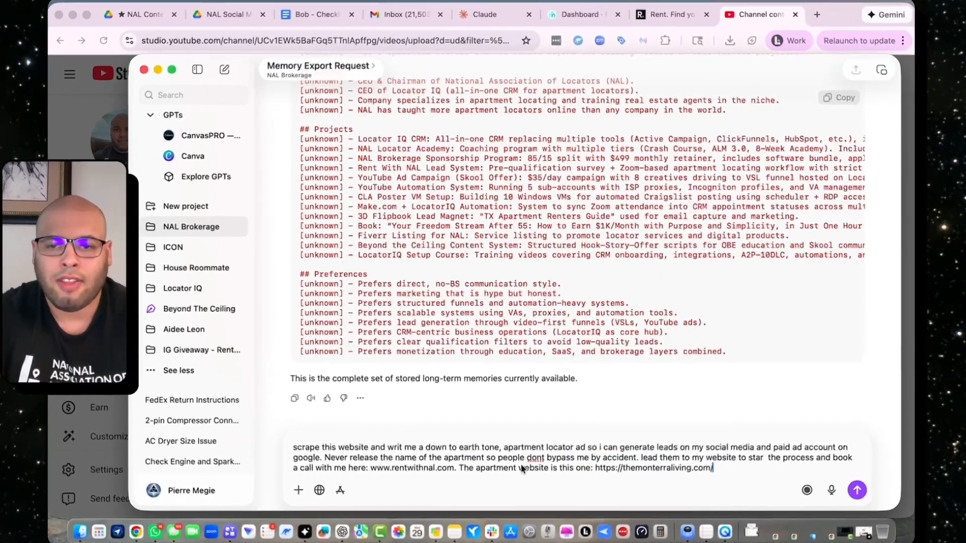
Copy the whole prompt into a new ChatGPT chat outside the project and send it.
{"action": "key", "text": "super+a"}
{"action": "key", "text": "super+c"}
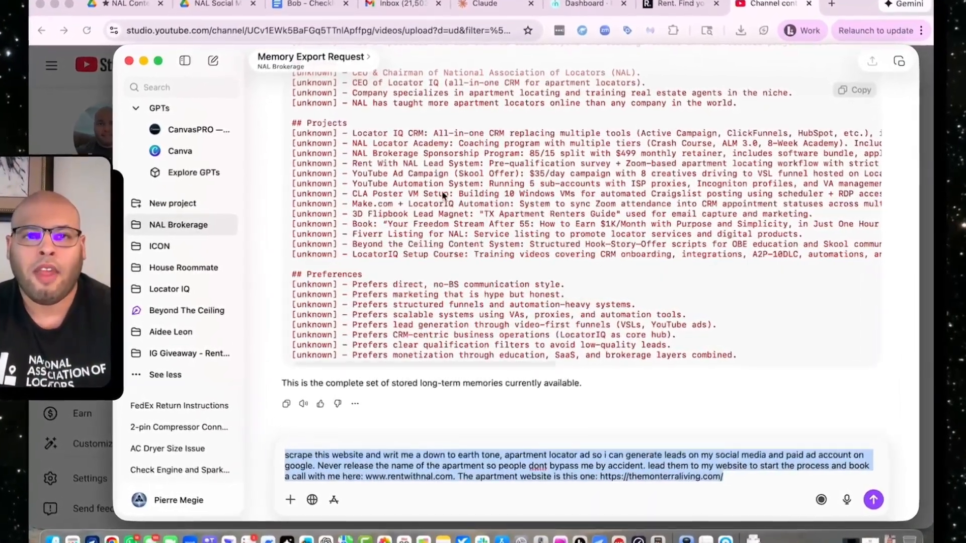
{"action": "left_click", "coordinate": [360, 54]}
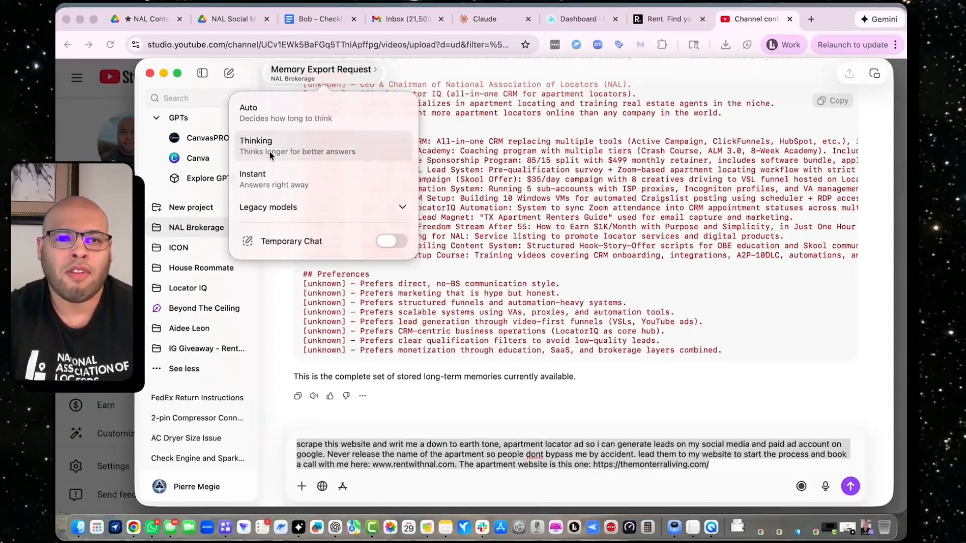
{"action": "left_click", "coordinate": [245, 137]}
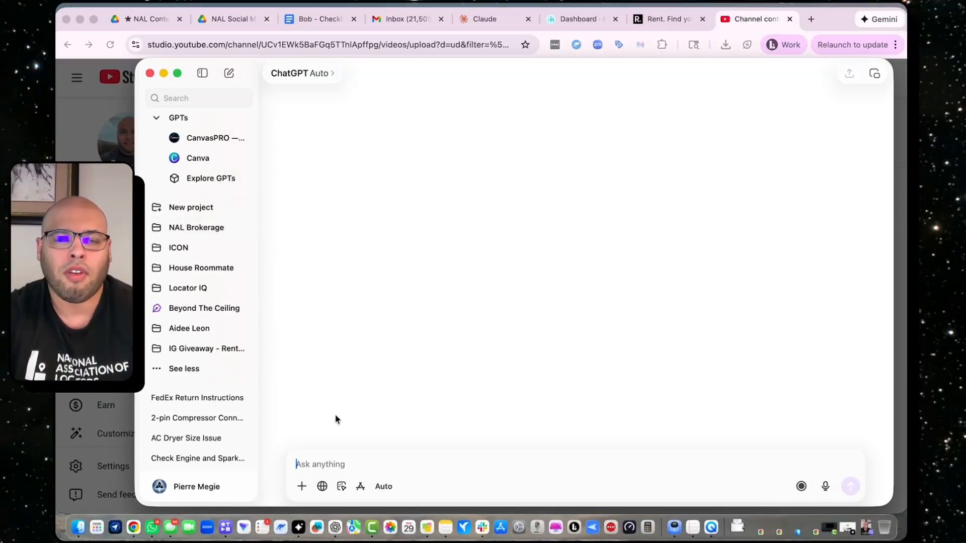
{"action": "key", "text": "super+v"}
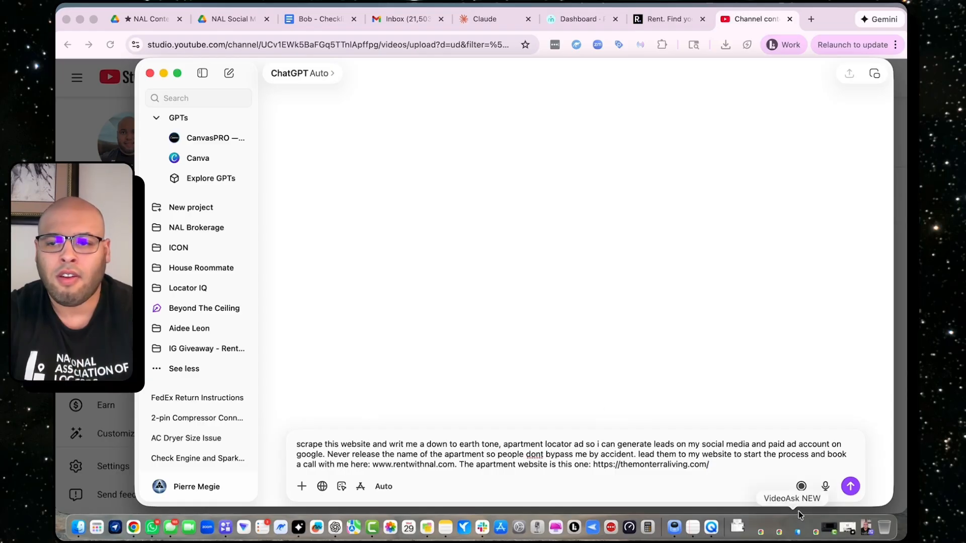
{"action": "left_click", "coordinate": [850, 488]}
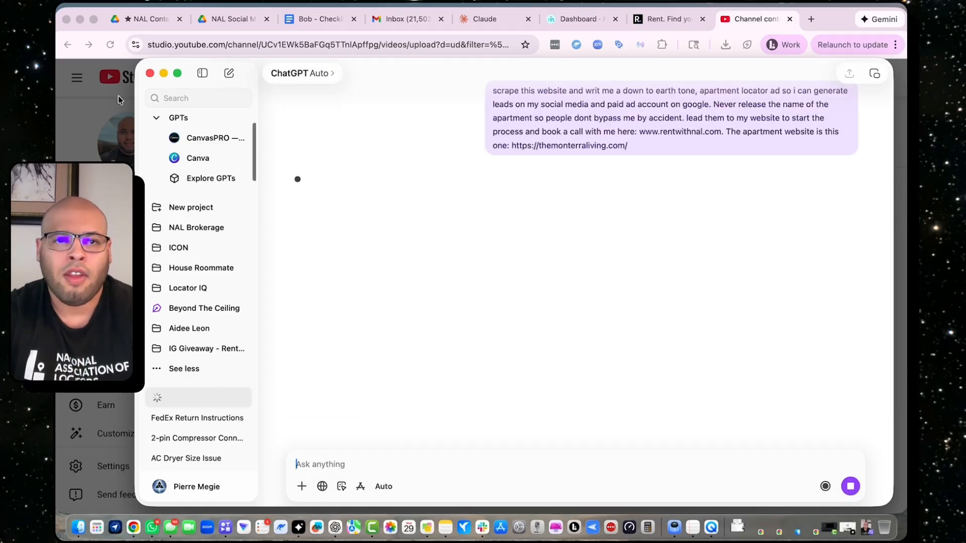
Switch to Claude in the browser and start a new personal project named "Rent WIth NAL".
{"action": "left_click", "coordinate": [481, 19]}
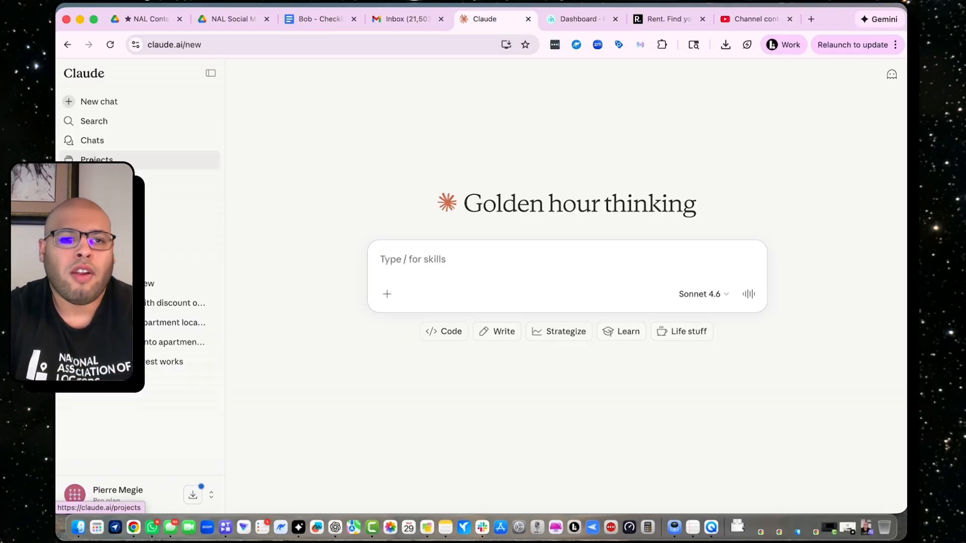
{"action": "left_click", "coordinate": [754, 105]}
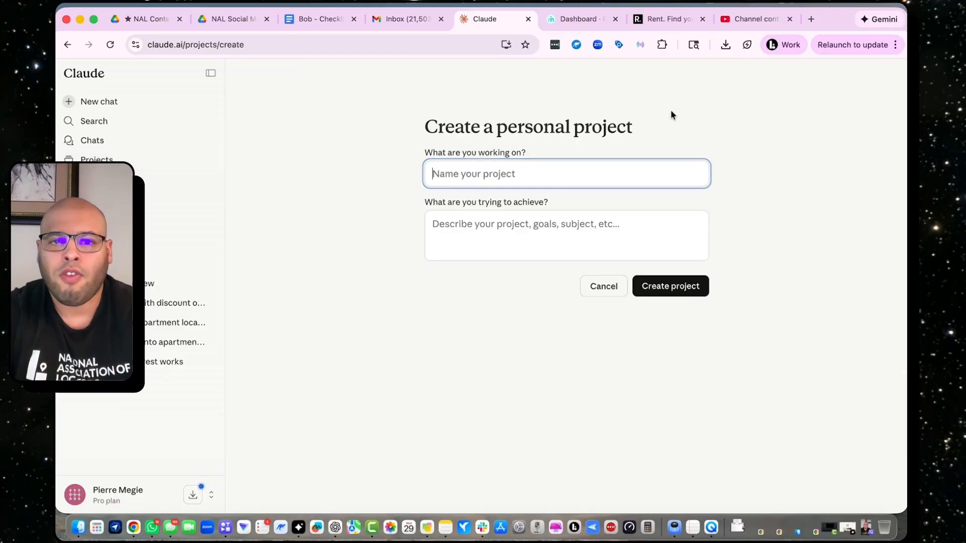
{"action": "type", "text": "Rent "}
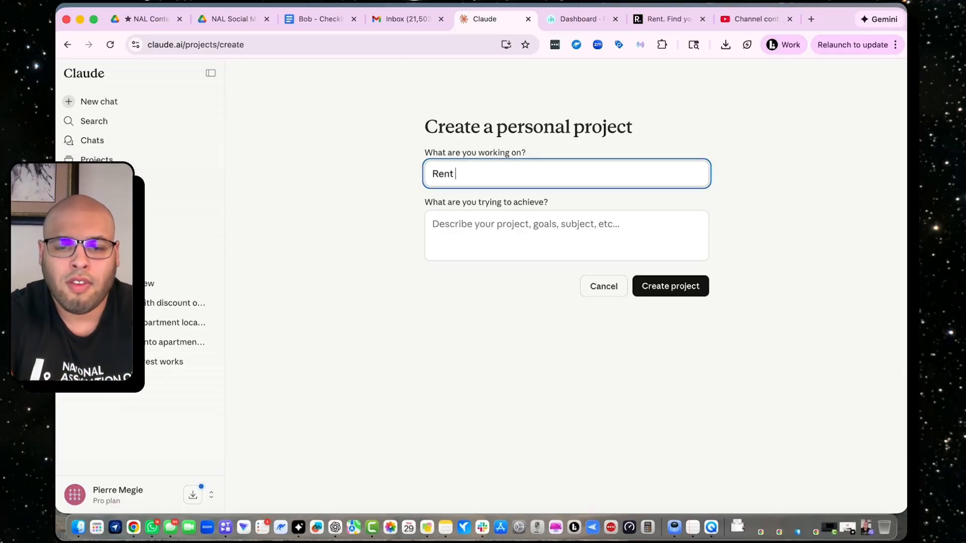
{"action": "type", "text": "WIth NAL"}
Describe the project's goal as writing ad copy and scripts for social media and renter lead generation.
{"action": "left_click", "coordinate": [527, 224]}
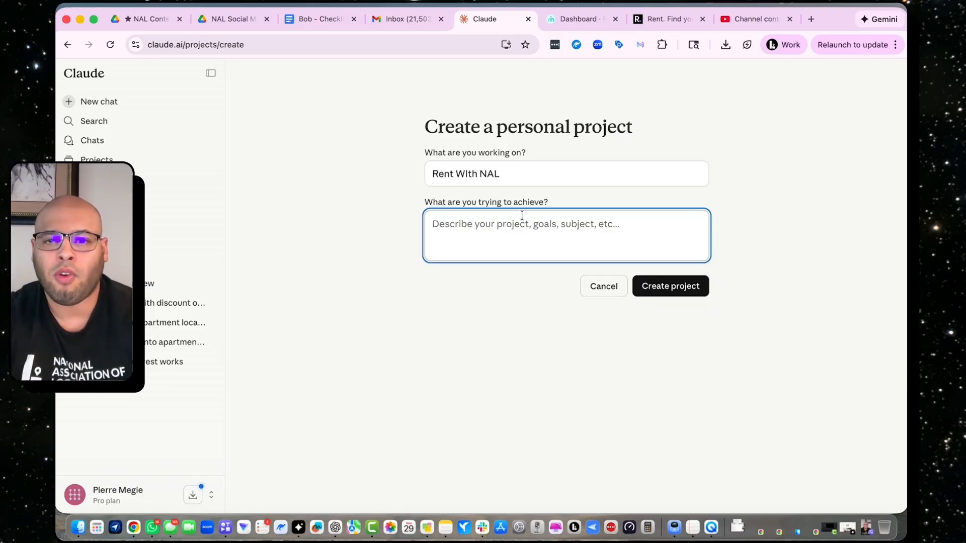
{"action": "type", "text": "This is a project w"}
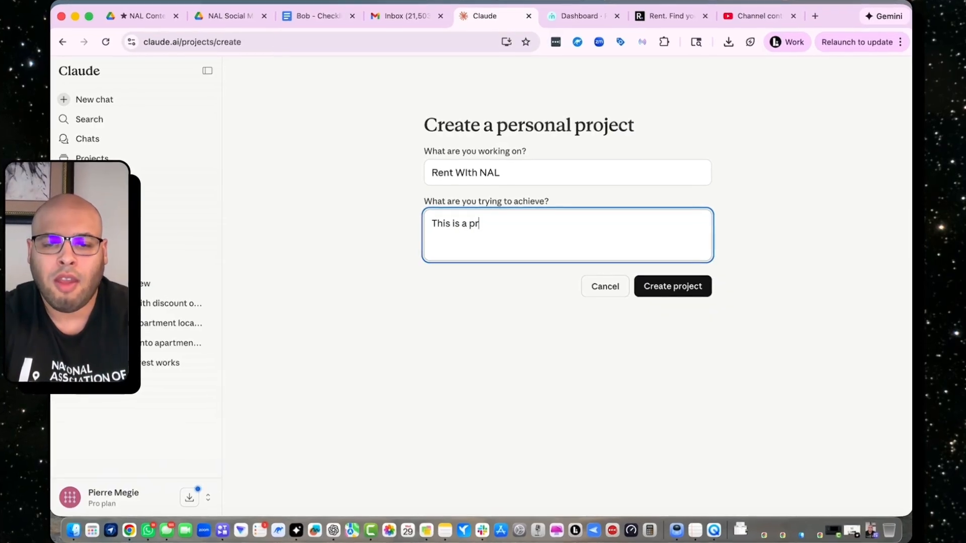
{"action": "type", "text": "here I will write"}
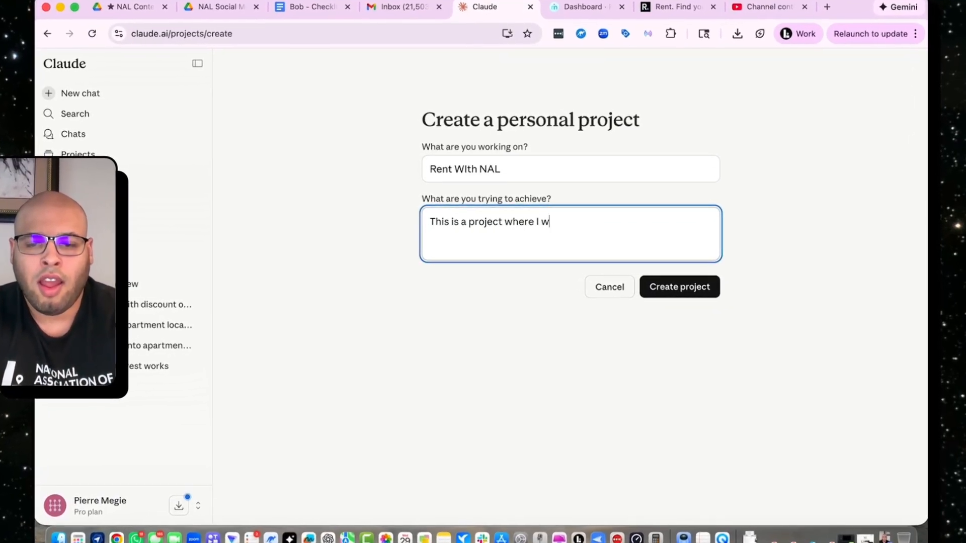
{"action": "type", "text": " ad copy and a"}
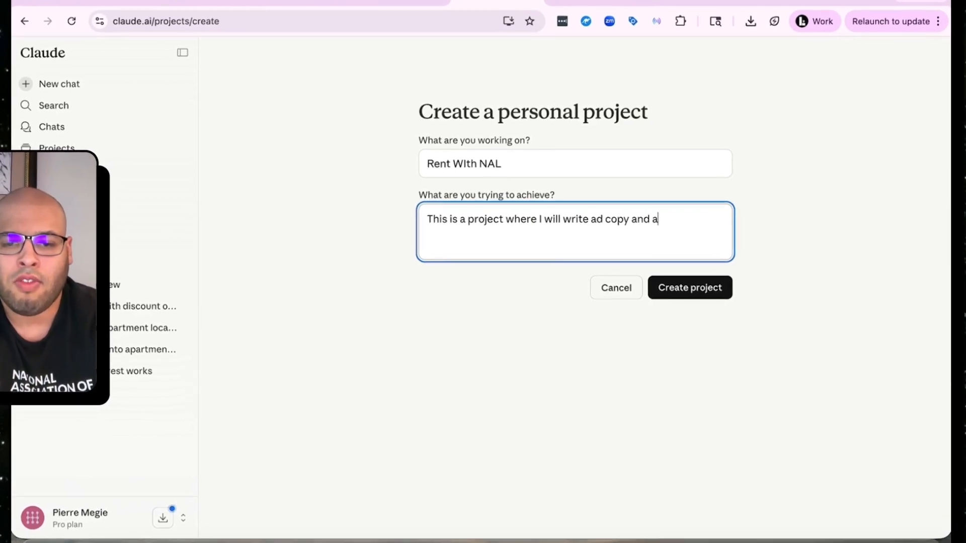
{"action": "key", "text": "BackSpace"}
{"action": "type", "text": "scripts for "}
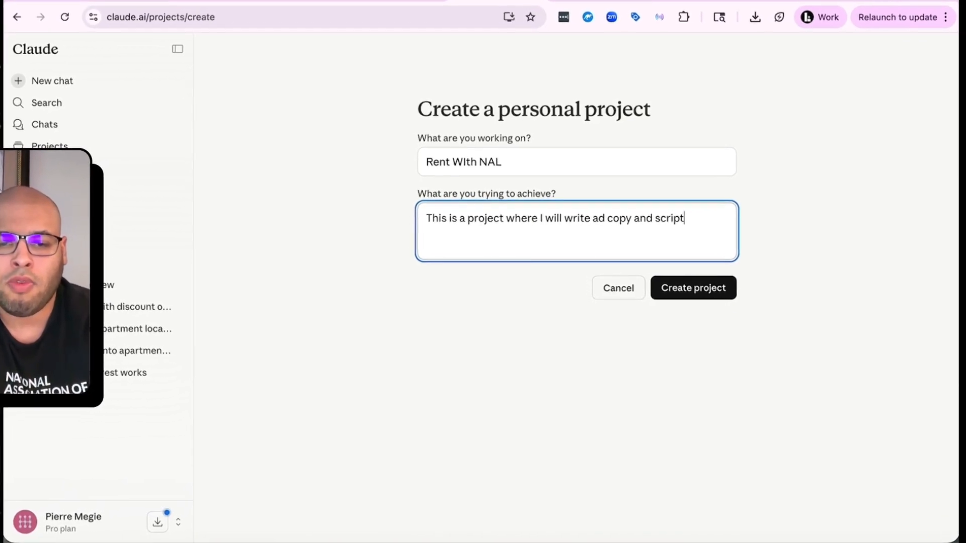
{"action": "type", "text": "social me"}
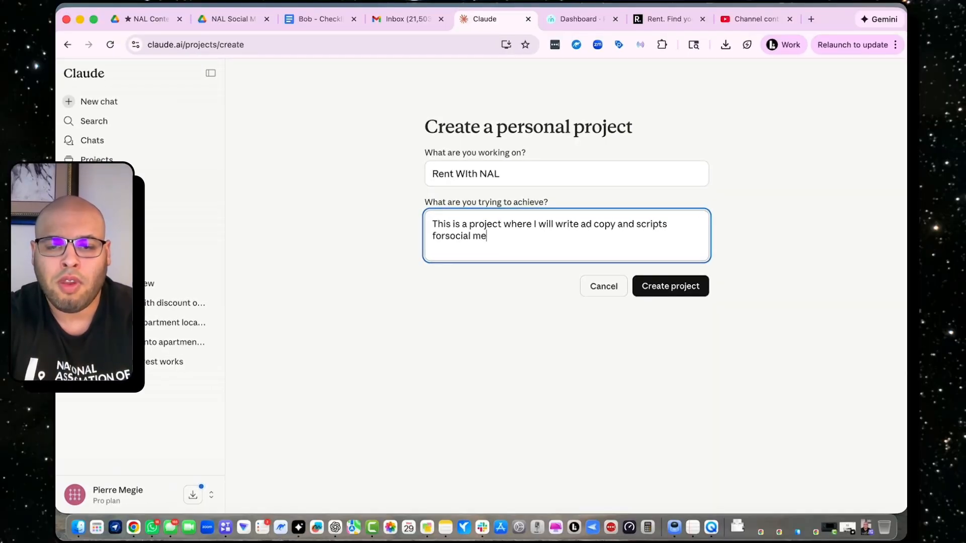
{"action": "type", "text": "dia and stuff for m"}
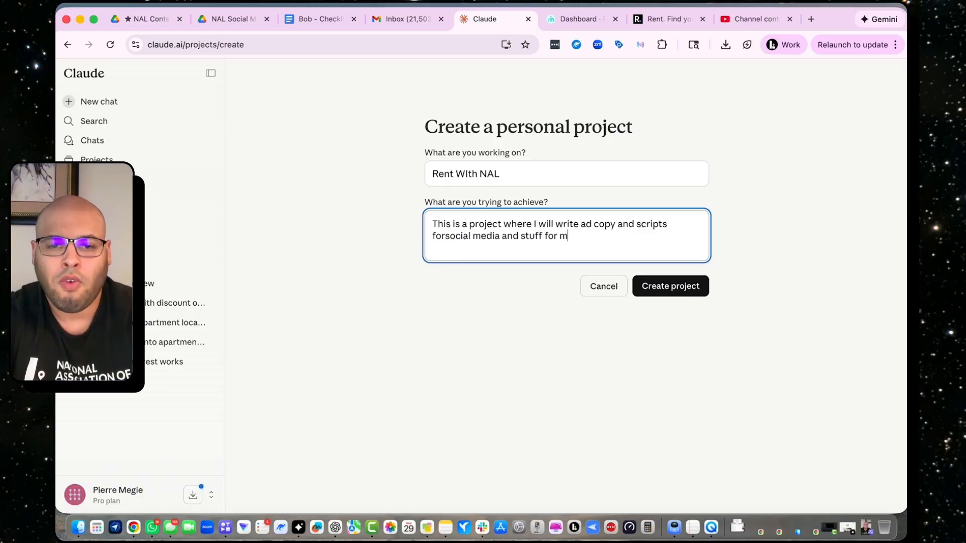
{"action": "type", "text": "e renter "}
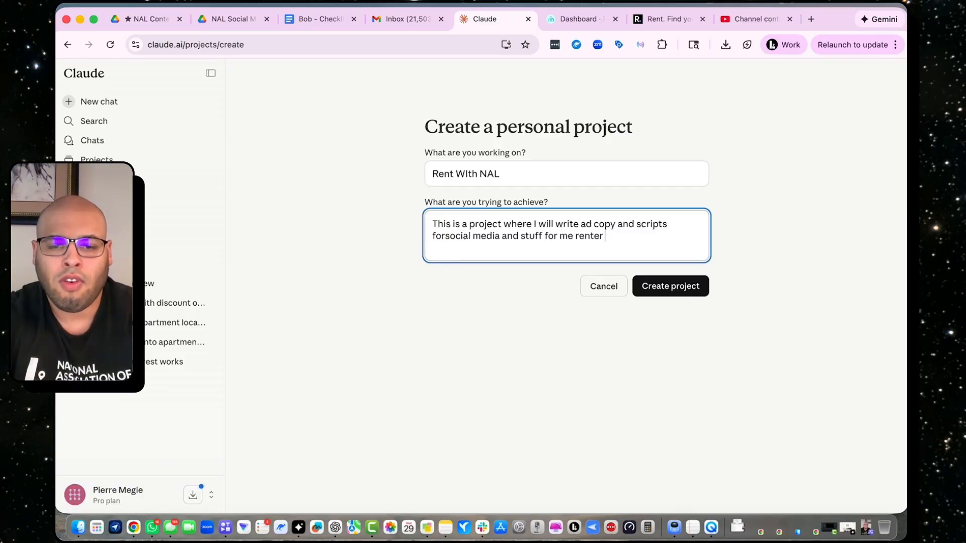
{"action": "type", "text": "lead generati"}
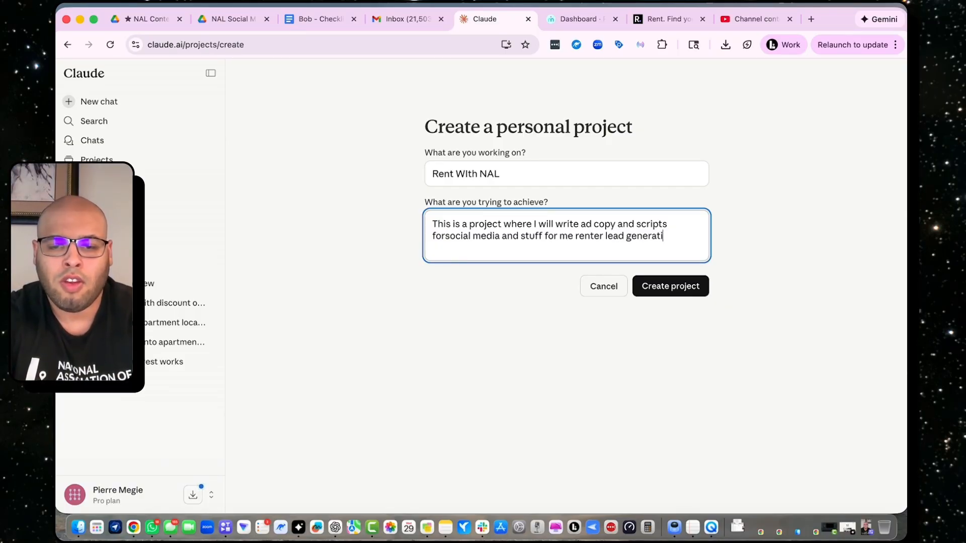
{"action": "type", "text": "on efforts using my main website: www.rentwithnal.com. Its how i l"}
{"action": "type", "text": "ead "}
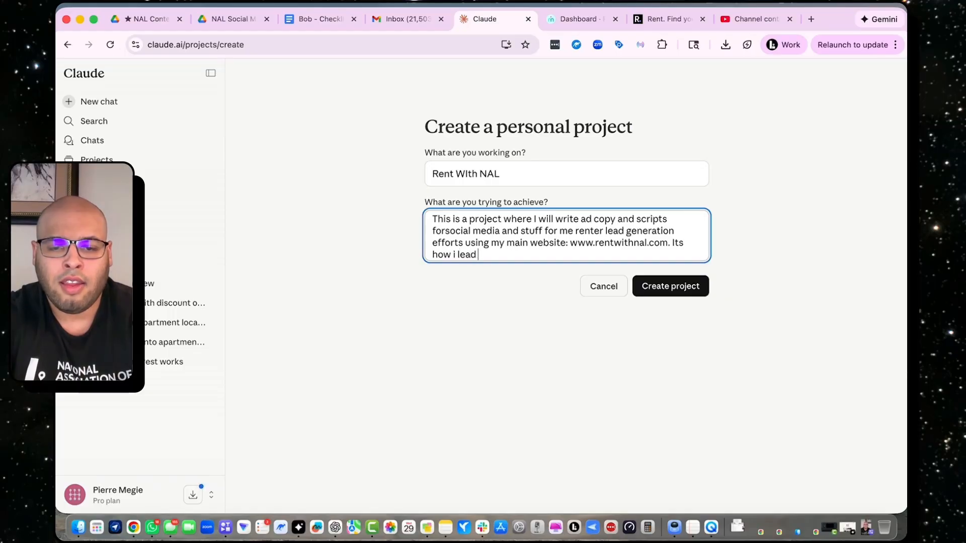
{"action": "type", "text": "gen as a Locator"}
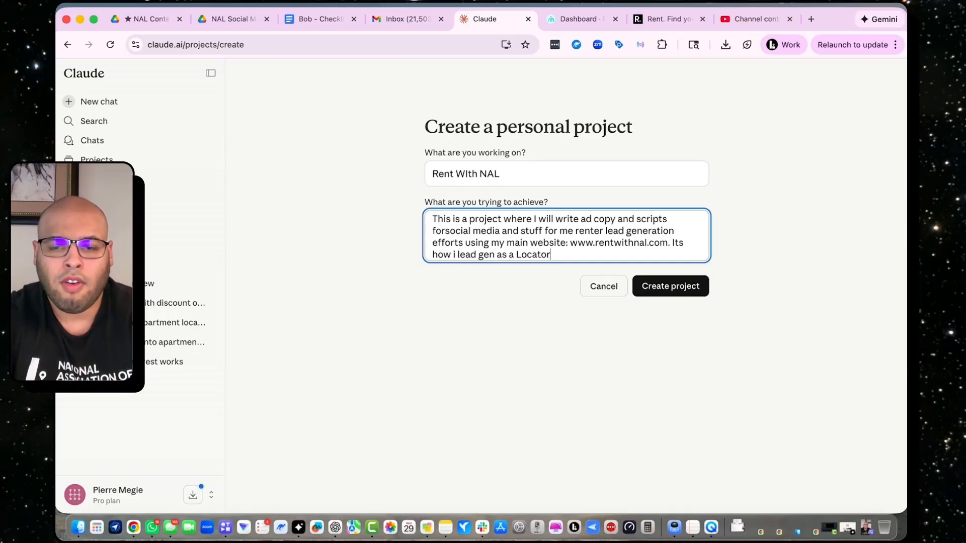
Finish the description with working from home using social media, paid YouTube ads and paid Meta ads for remarketing only, and create the project.
{"action": "type", "text": " and work from h"}
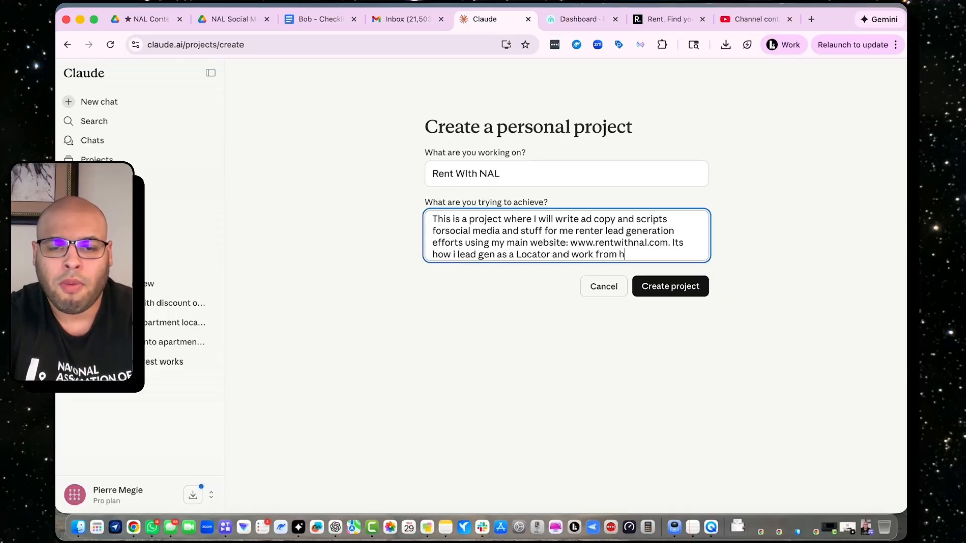
{"action": "type", "text": "ome using socail"}
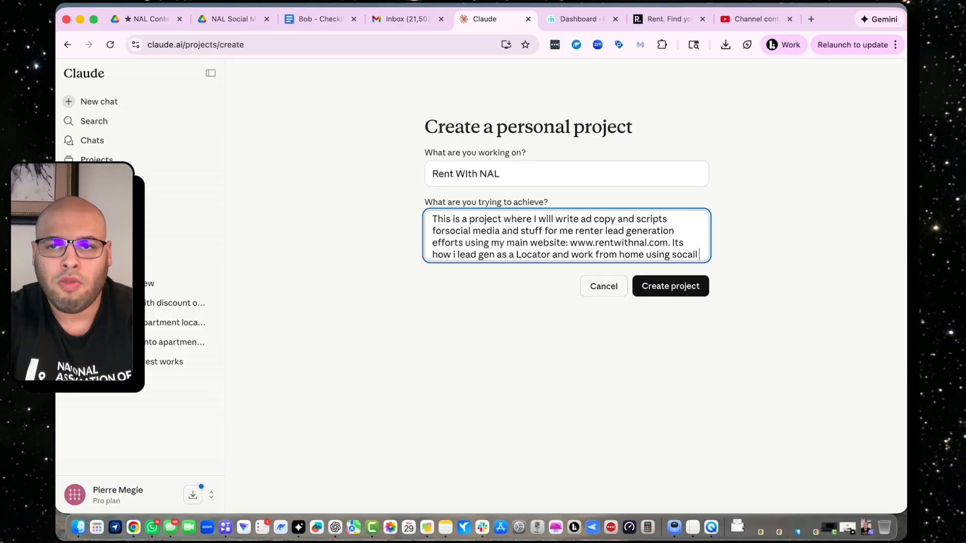
{"action": "type", "text": " media & paid y"}
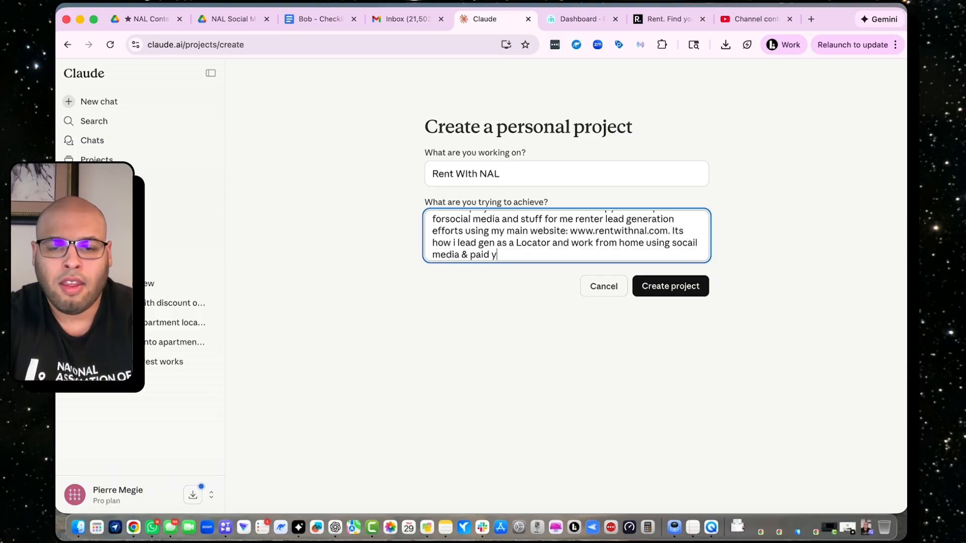
{"action": "type", "text": "outube ads and pa"}
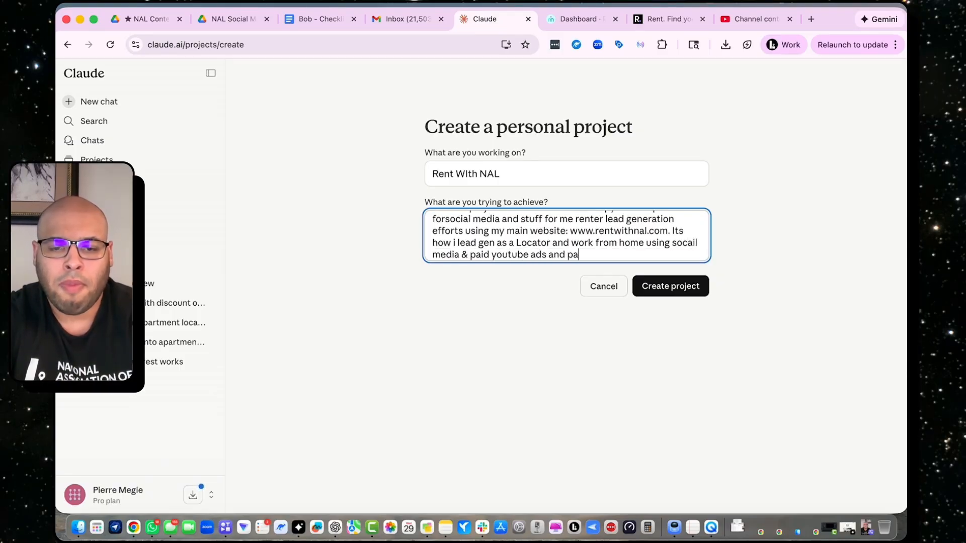
{"action": "type", "text": "id meta ads "}
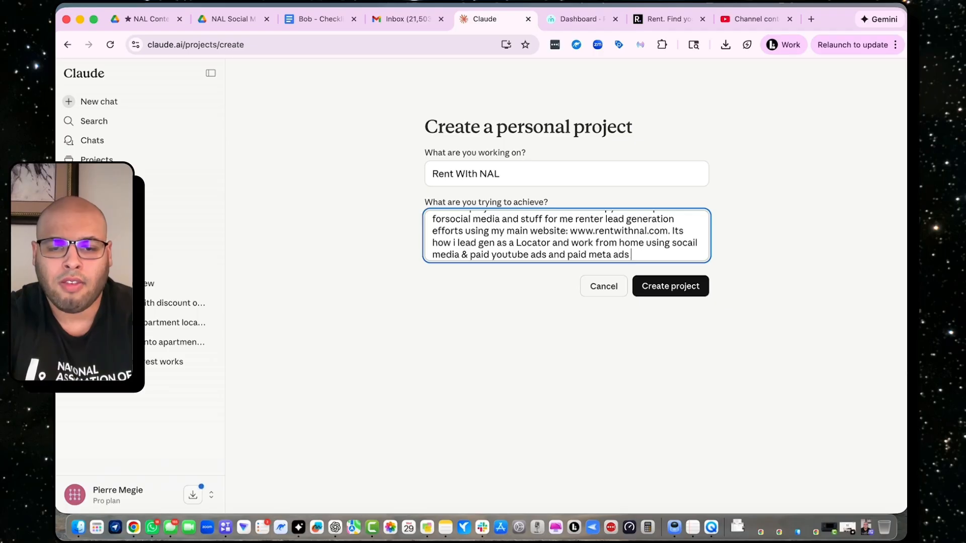
{"action": "type", "text": "for rem"}
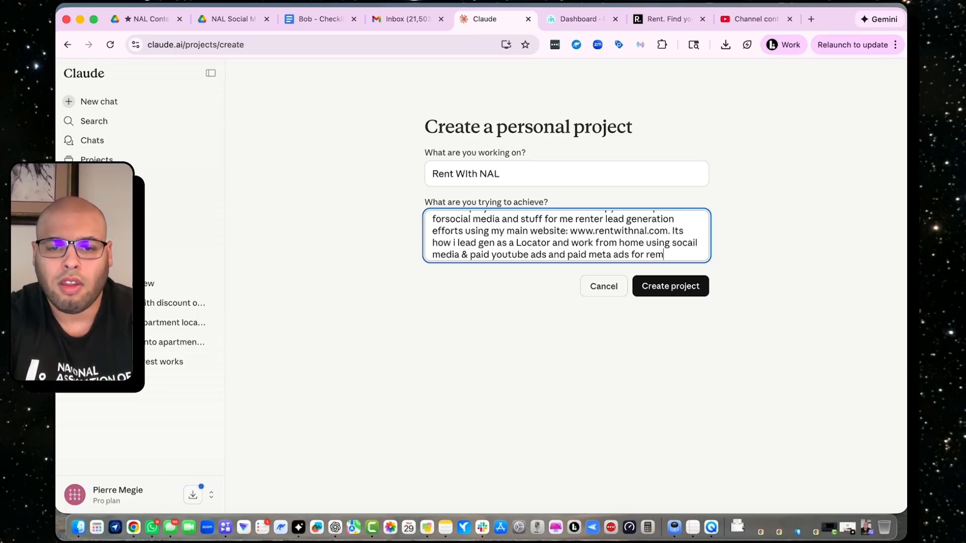
{"action": "type", "text": "arketing only."}
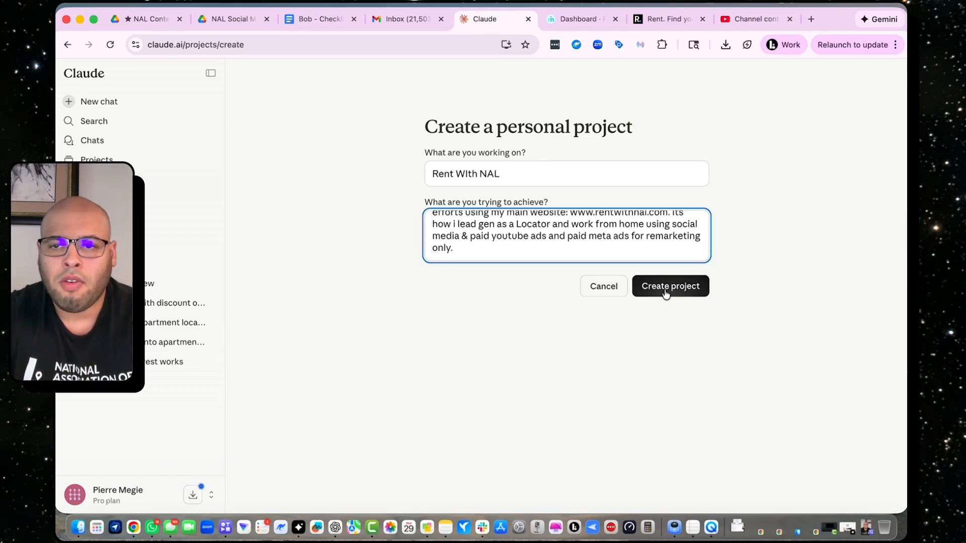
{"action": "left_click", "coordinate": [665, 288]}
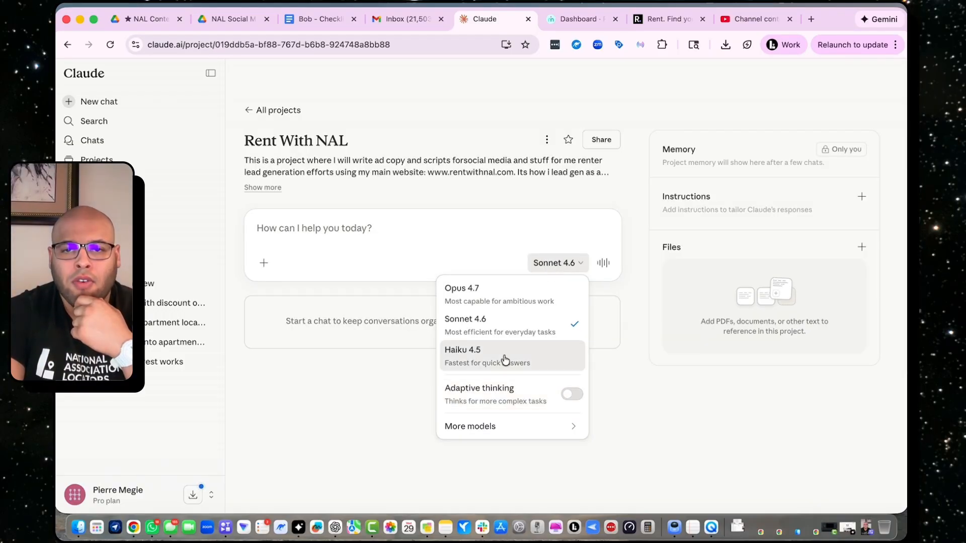
{"action": "left_click", "coordinate": [470, 297]}
{"action": "type", "text": "scrape this website and writ me a down to earth tone, apartment locator ad so i can generate leads on my social media and paid ad account on google. Never release the name of the apartment so people dont bypass me by accident. lead them to my website to start the process and book a call with me here: www.rentwithnal.com. The apartment website is this one: https://themonterraliving.com/"}
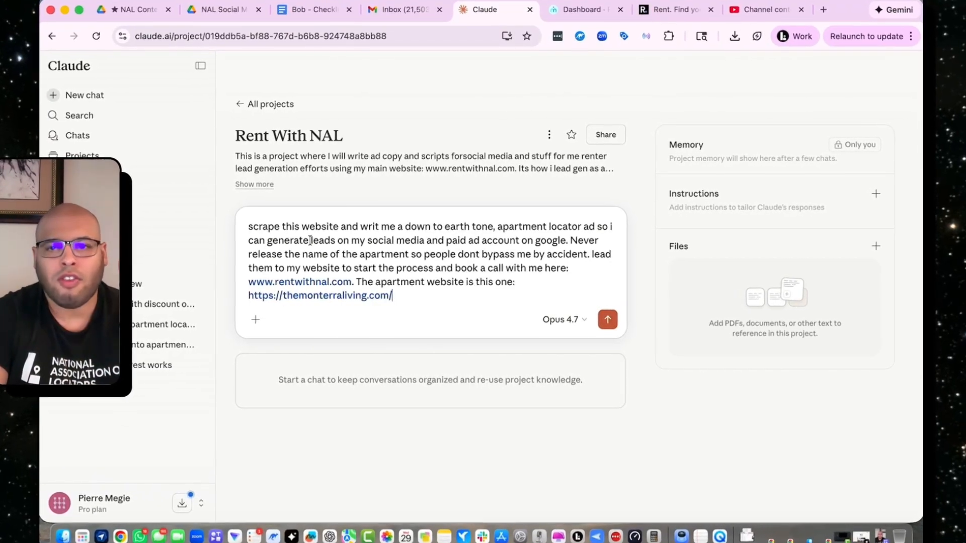
{"action": "left_click", "coordinate": [612, 322]}
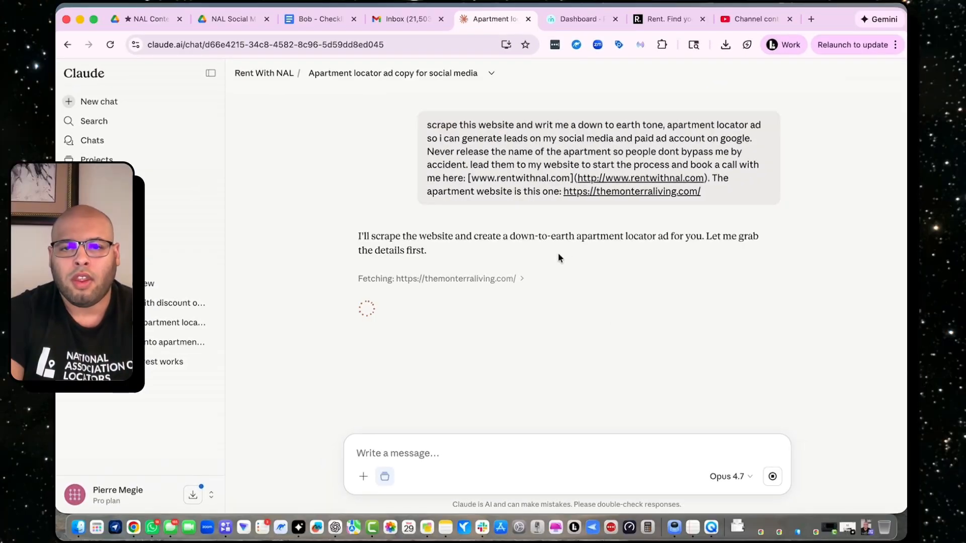
Switch to ChatGPT and read its short-form ad copy, from the apartment highlights through the "Here's the deal" section.
{"action": "left_click", "coordinate": [337, 528]}
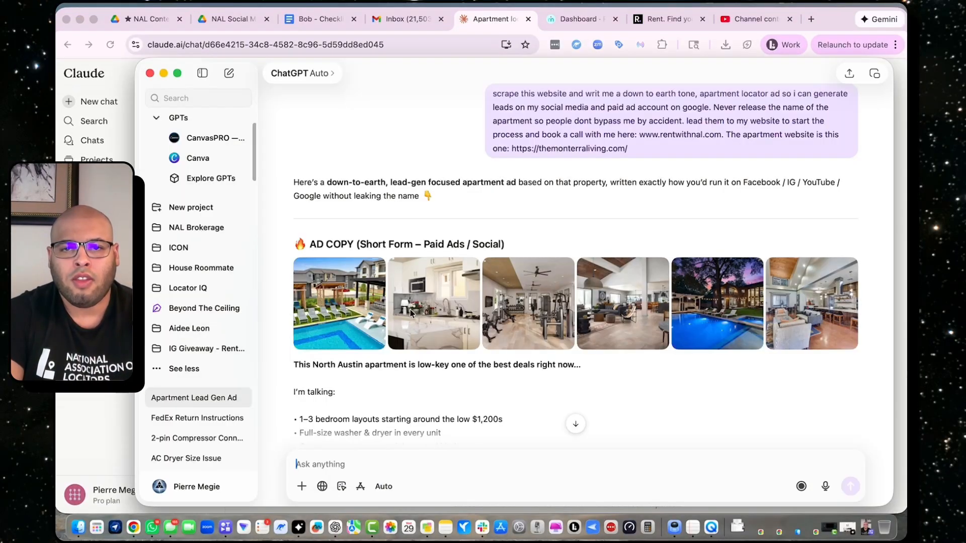
{"action": "scroll", "coordinate": [412, 211], "scroll_direction": "up", "scroll_amount": 1}
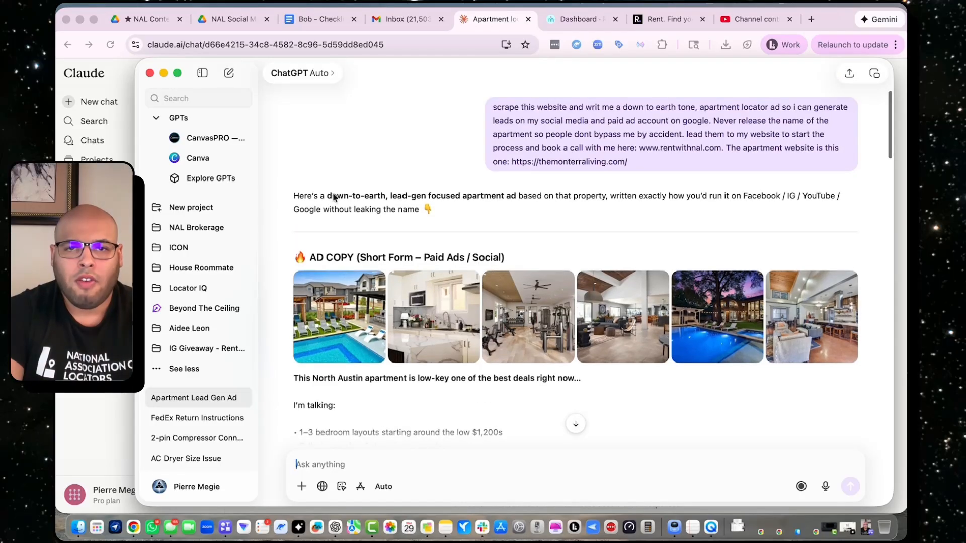
{"action": "left_click_drag", "start_coordinate": [424, 72], "coordinate": [419, 52]}
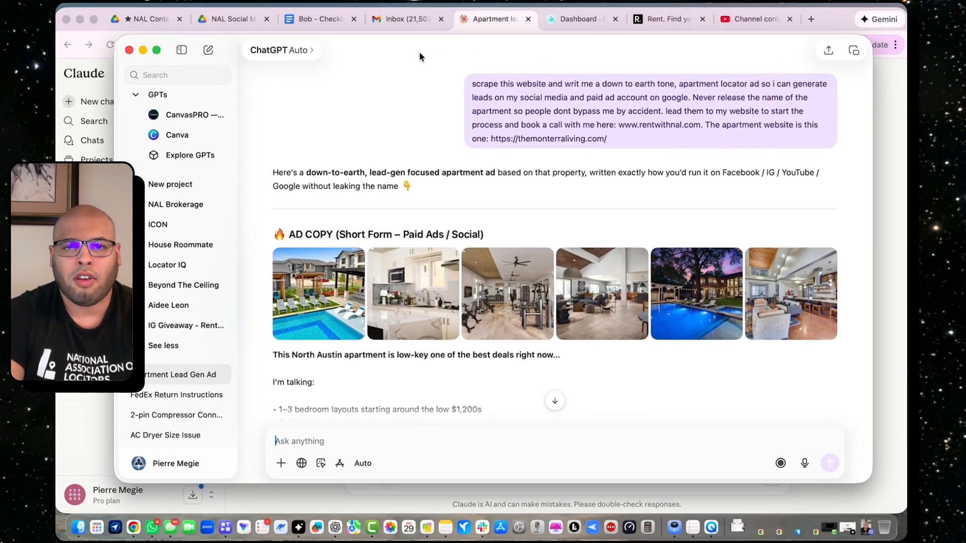
{"action": "scroll", "coordinate": [352, 257], "scroll_direction": "down", "scroll_amount": 5}
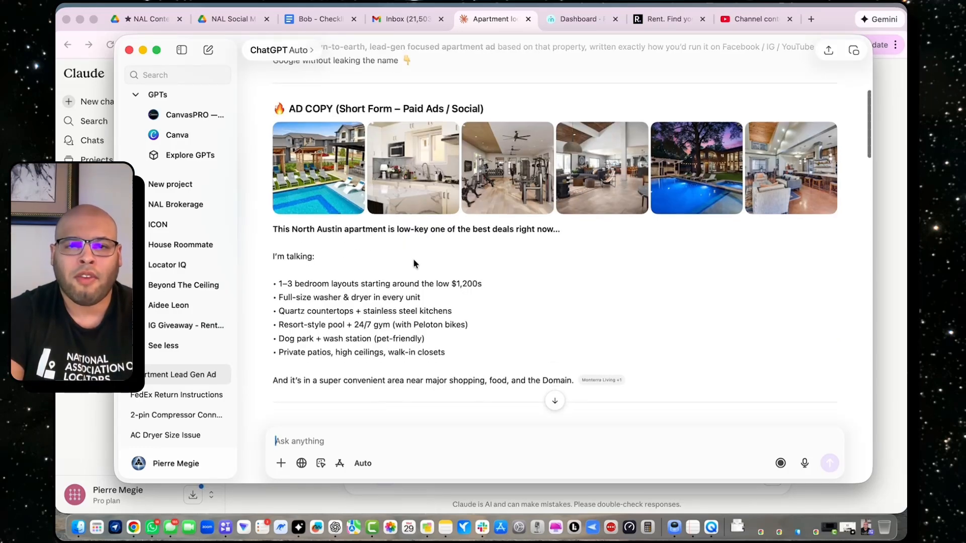
{"action": "scroll", "coordinate": [414, 262], "scroll_direction": "down", "scroll_amount": 3}
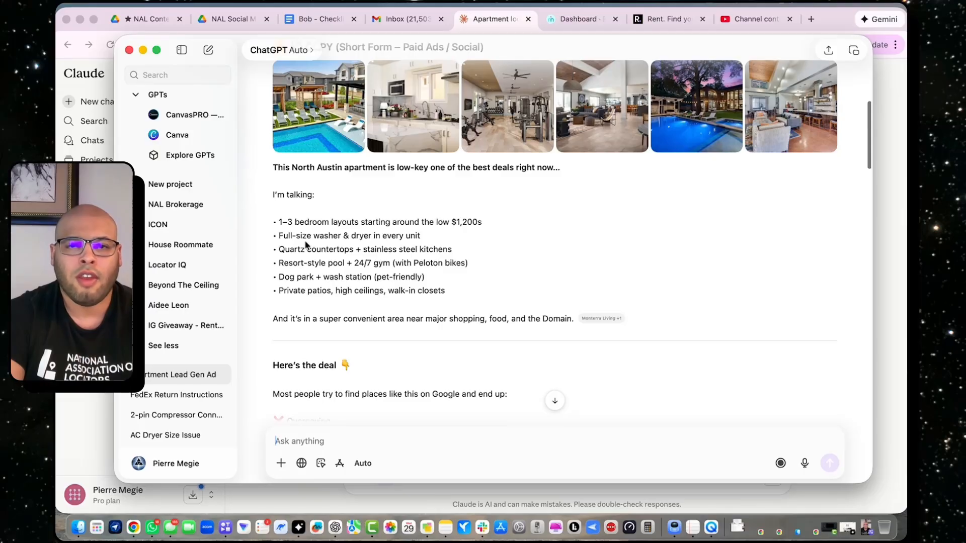
{"action": "scroll", "coordinate": [332, 248], "scroll_direction": "down", "scroll_amount": 1}
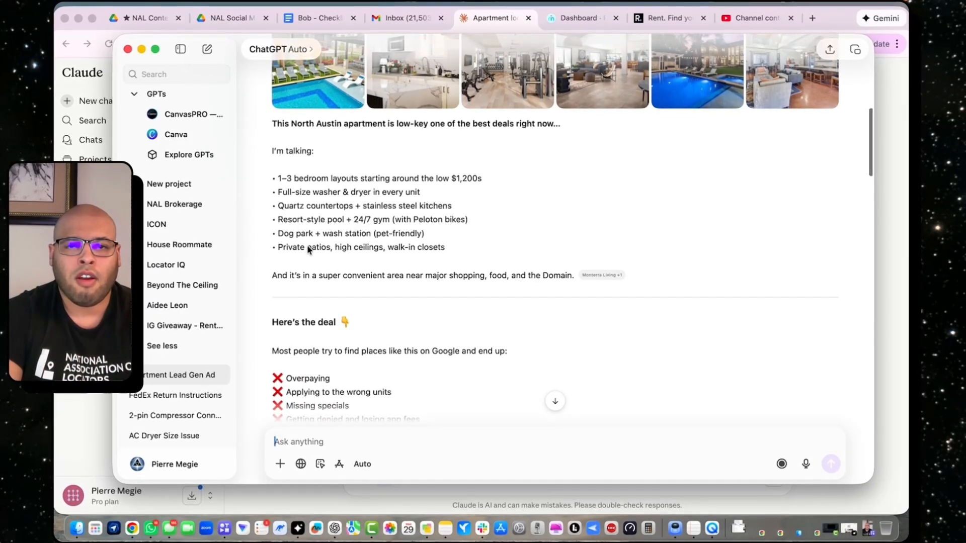
{"action": "scroll", "coordinate": [312, 247], "scroll_direction": "down", "scroll_amount": 2}
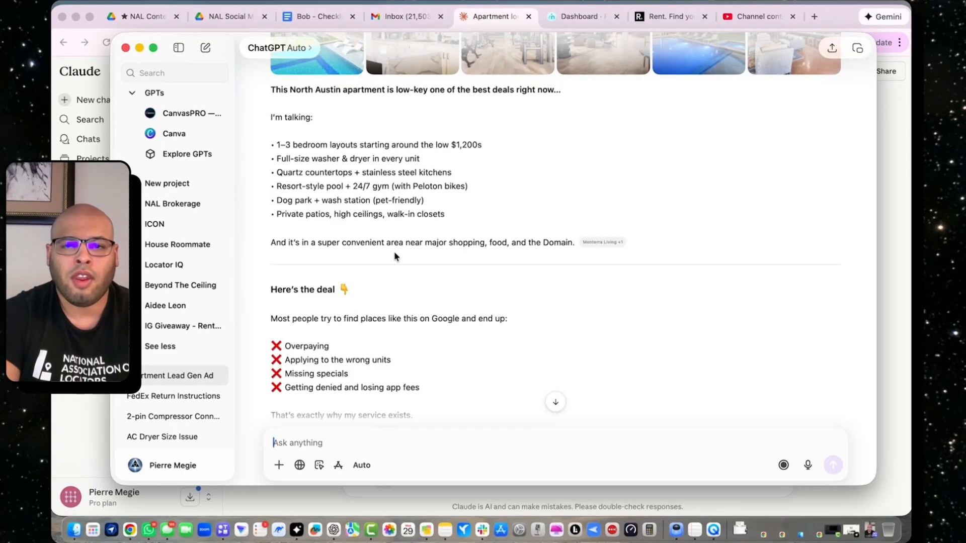
{"action": "scroll", "coordinate": [475, 258], "scroll_direction": "down", "scroll_amount": 5}
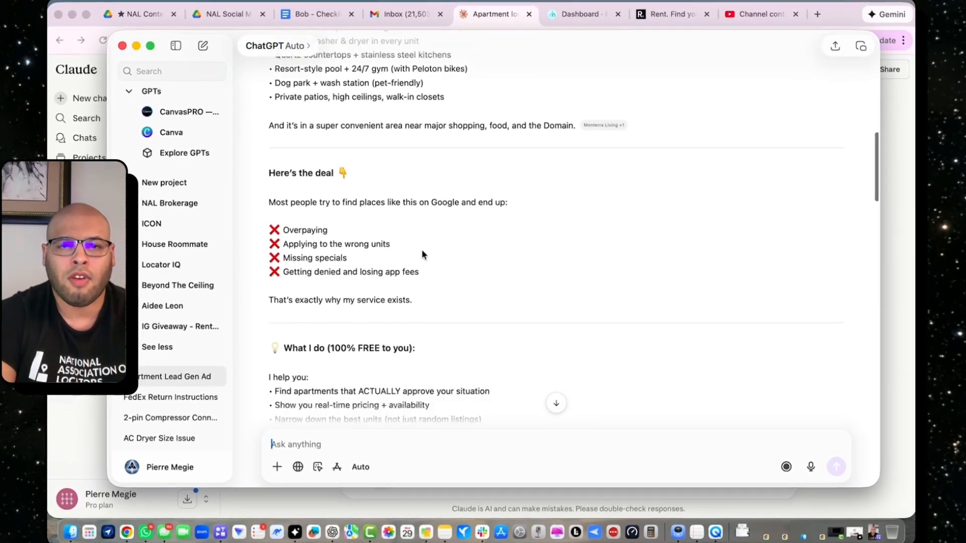
{"action": "scroll", "coordinate": [421, 250], "scroll_direction": "down", "scroll_amount": 2}
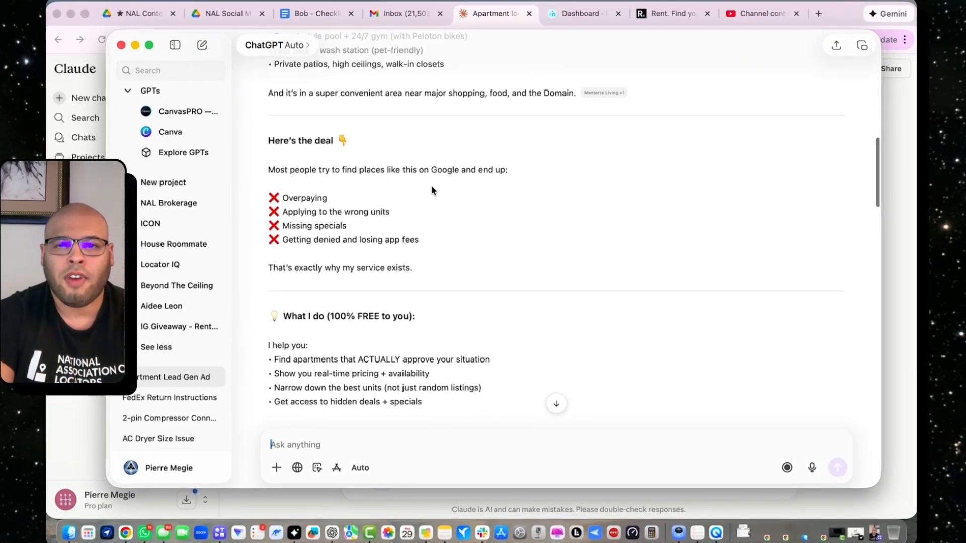
{"action": "scroll", "coordinate": [388, 208], "scroll_direction": "down", "scroll_amount": 1}
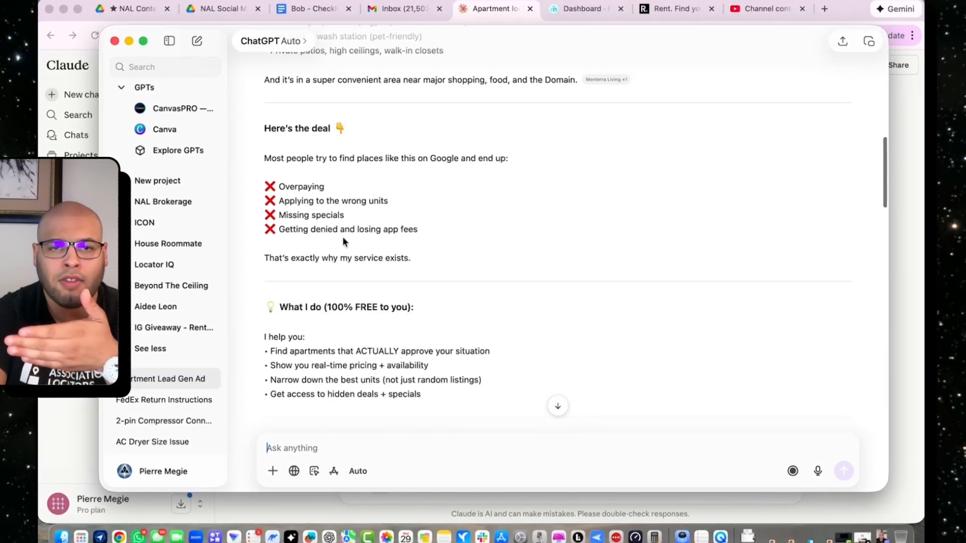
{"action": "scroll", "coordinate": [343, 236], "scroll_direction": "down", "scroll_amount": 1}
Review the ChatGPT ad's service offer, urgency line and call to action, plus the longer landing page and retargeting version.
{"action": "scroll", "coordinate": [369, 249], "scroll_direction": "down", "scroll_amount": 5}
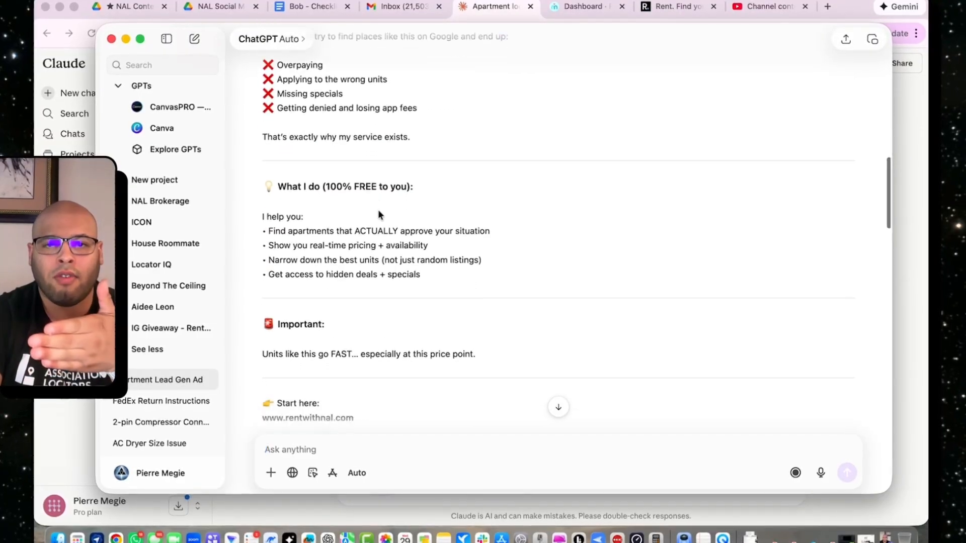
{"action": "scroll", "coordinate": [366, 201], "scroll_direction": "down", "scroll_amount": 2}
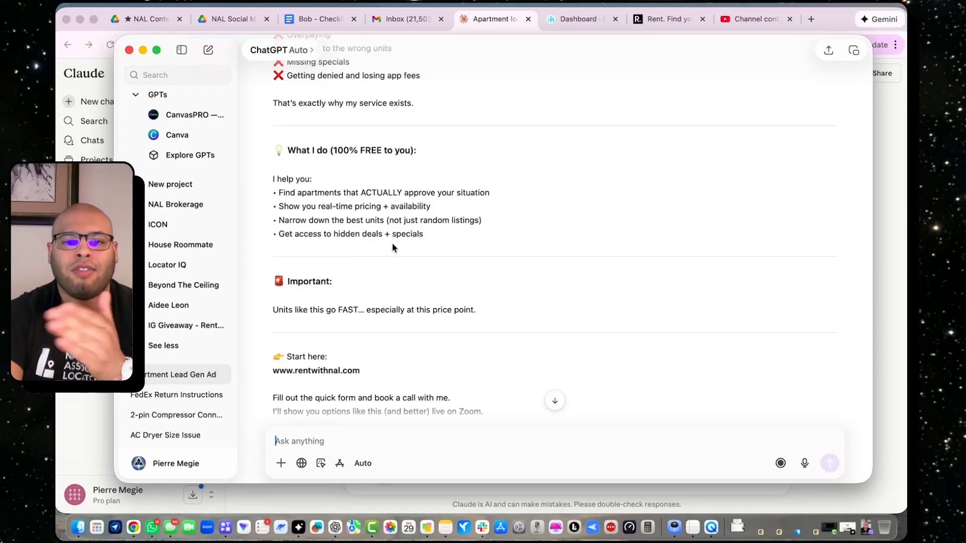
{"action": "scroll", "coordinate": [391, 243], "scroll_direction": "down", "scroll_amount": 2}
{"action": "scroll", "coordinate": [391, 242], "scroll_direction": "down", "scroll_amount": 1}
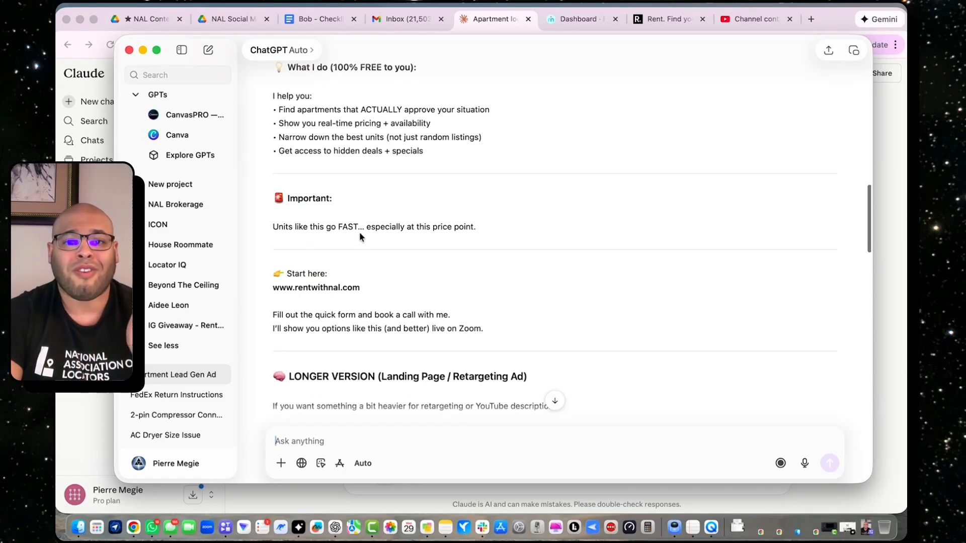
{"action": "scroll", "coordinate": [349, 236], "scroll_direction": "down", "scroll_amount": 3}
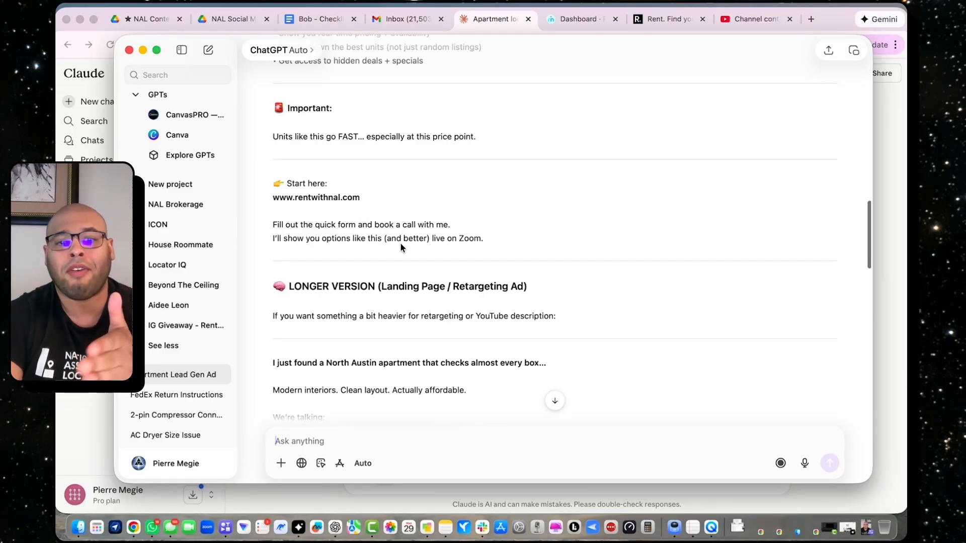
{"action": "scroll", "coordinate": [397, 227], "scroll_direction": "down", "scroll_amount": 1}
{"action": "scroll", "coordinate": [396, 227], "scroll_direction": "down", "scroll_amount": 3}
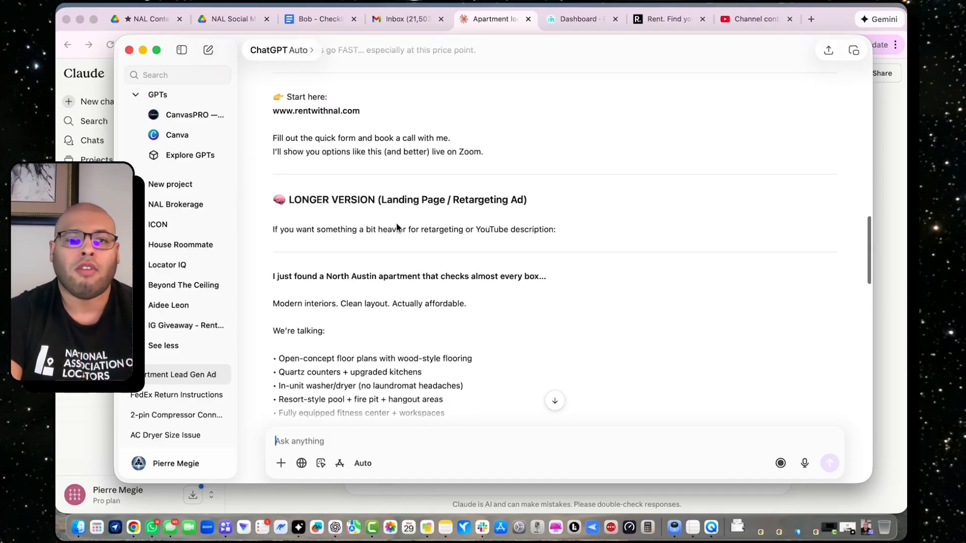
{"action": "scroll", "coordinate": [396, 226], "scroll_direction": "up", "scroll_amount": 8}
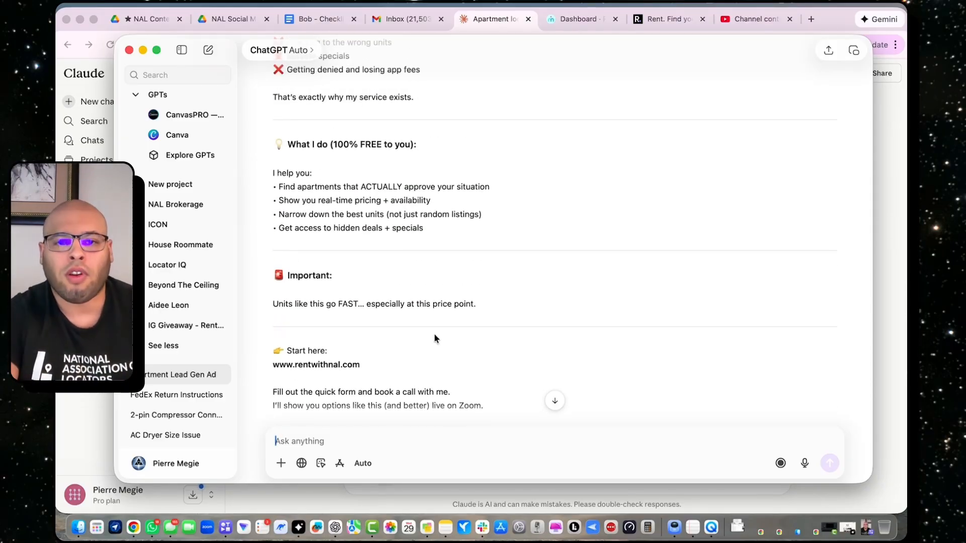
{"action": "scroll", "coordinate": [383, 258], "scroll_direction": "down", "scroll_amount": 10}
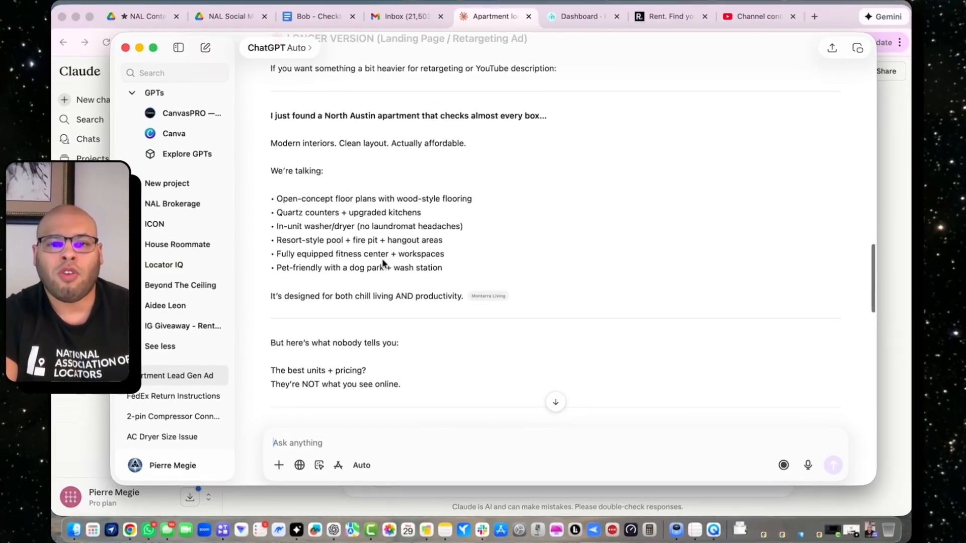
{"action": "scroll", "coordinate": [383, 259], "scroll_direction": "up", "scroll_amount": 15}
{"action": "scroll", "coordinate": [381, 264], "scroll_direction": "up", "scroll_amount": 1}
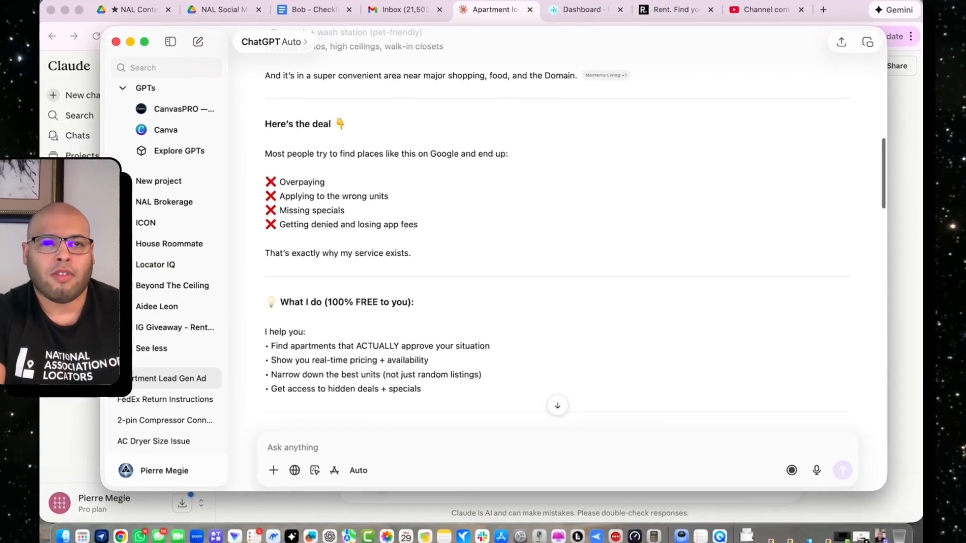
Switch back to Claude in the browser and examine its Instagram / TikTok caption ad and the campaign notes for comparison.
{"action": "left_click", "coordinate": [495, 13]}
{"action": "scroll", "coordinate": [396, 126], "scroll_direction": "down", "scroll_amount": 15}
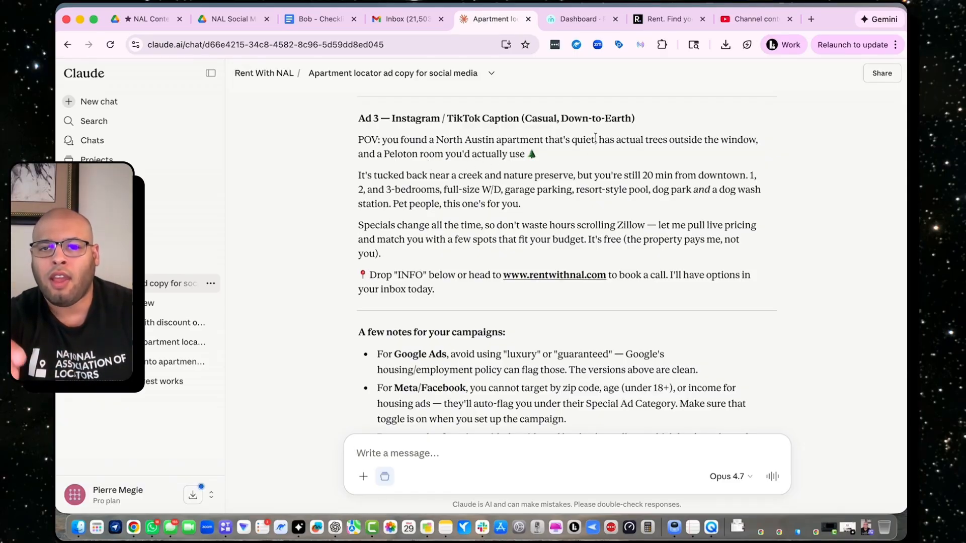
{"action": "left_click_drag", "start_coordinate": [595, 139], "coordinate": [665, 140]}
{"action": "left_click", "coordinate": [678, 161]}
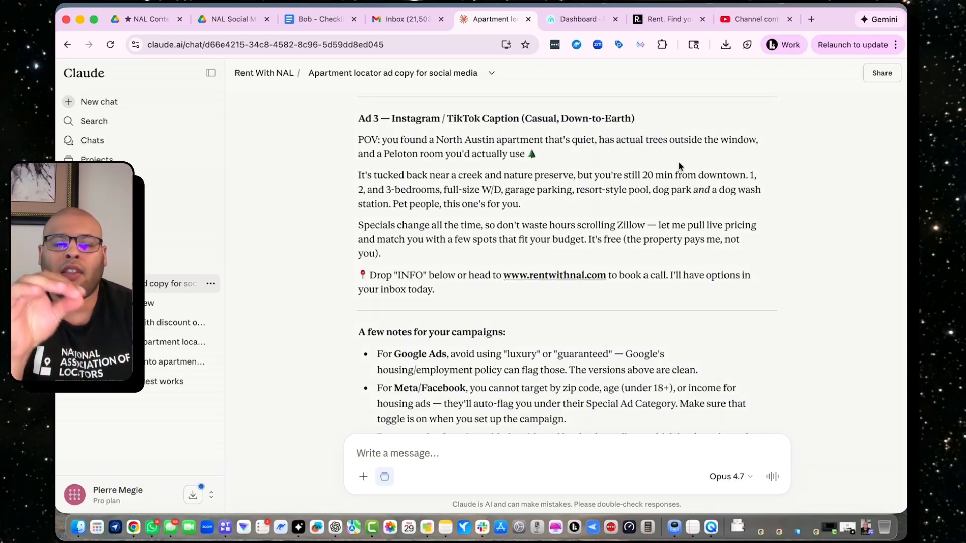
{"action": "scroll", "coordinate": [388, 182], "scroll_direction": "down", "scroll_amount": 1}
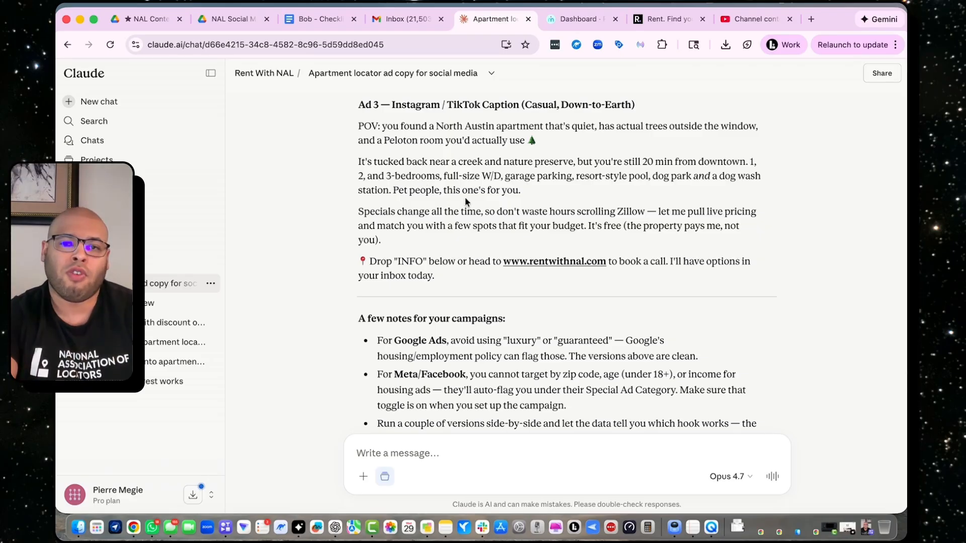
{"action": "scroll", "coordinate": [465, 198], "scroll_direction": "down", "scroll_amount": 1}
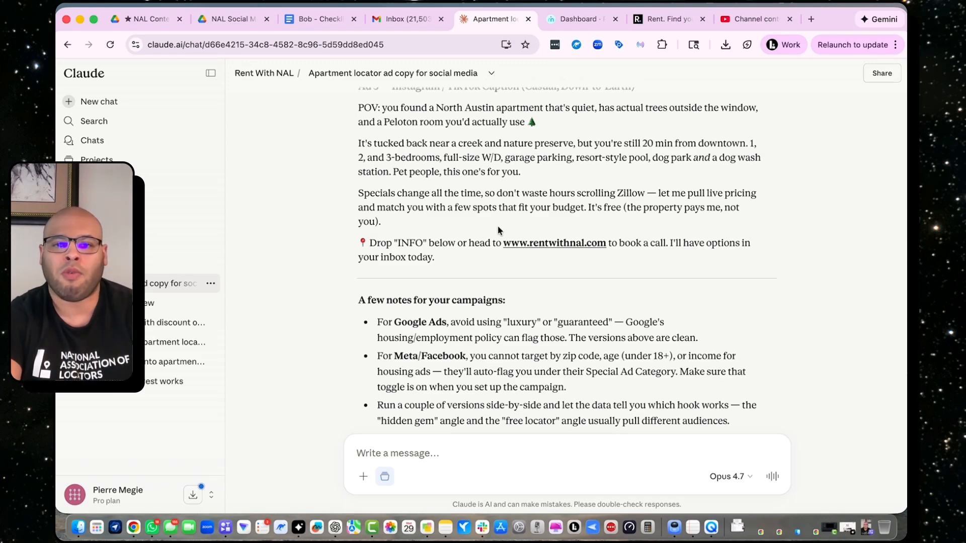
{"action": "scroll", "coordinate": [523, 217], "scroll_direction": "down", "scroll_amount": 1}
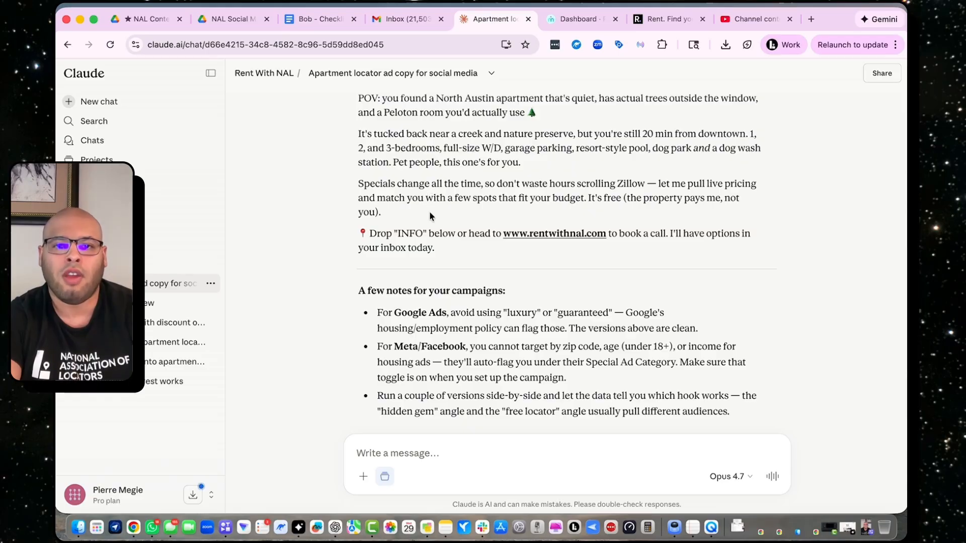
Write, copy and send Claude a prompt for a genuine story on why they should live here, directing them to the CTA website to book a Zoom today.
{"action": "left_click_drag", "start_coordinate": [417, 211], "coordinate": [607, 198]}
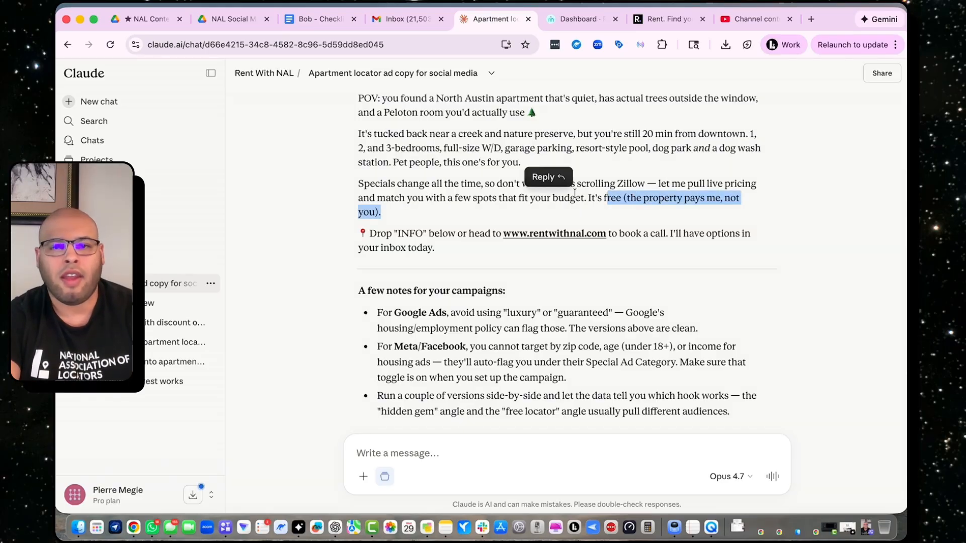
{"action": "left_click", "coordinate": [473, 206]}
{"action": "scroll", "coordinate": [473, 206], "scroll_direction": "down", "scroll_amount": 2}
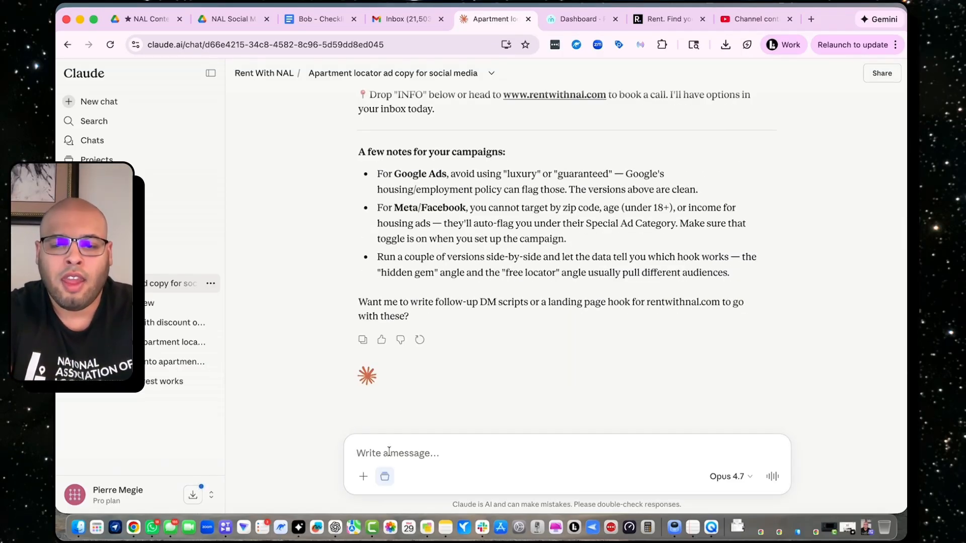
{"action": "type", "text": "make it more lik"}
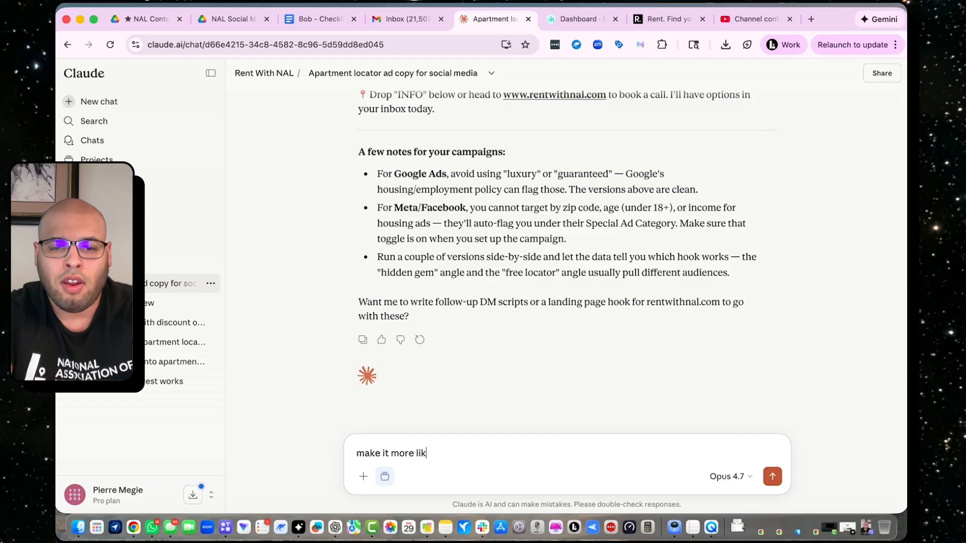
{"action": "type", "text": "e a genuine "}
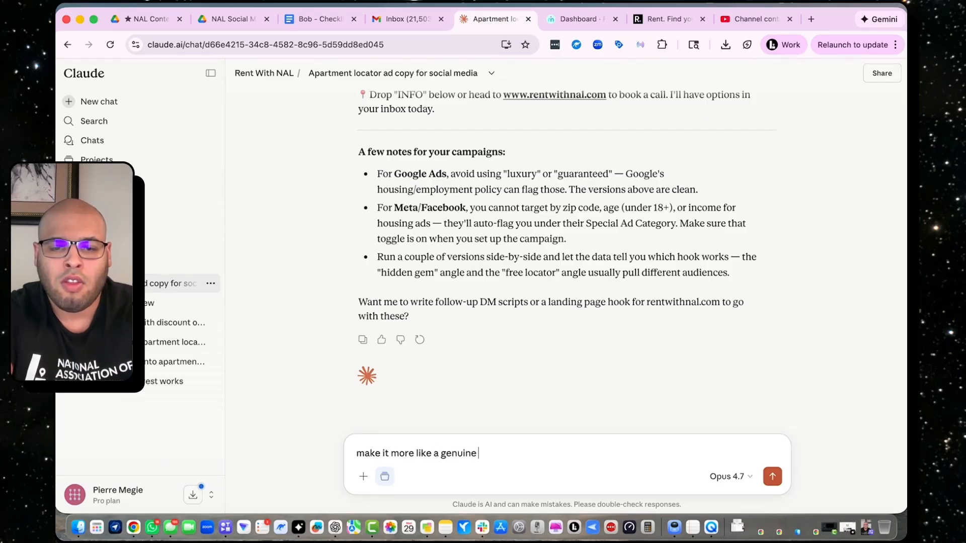
{"action": "type", "text": "story, and why t"}
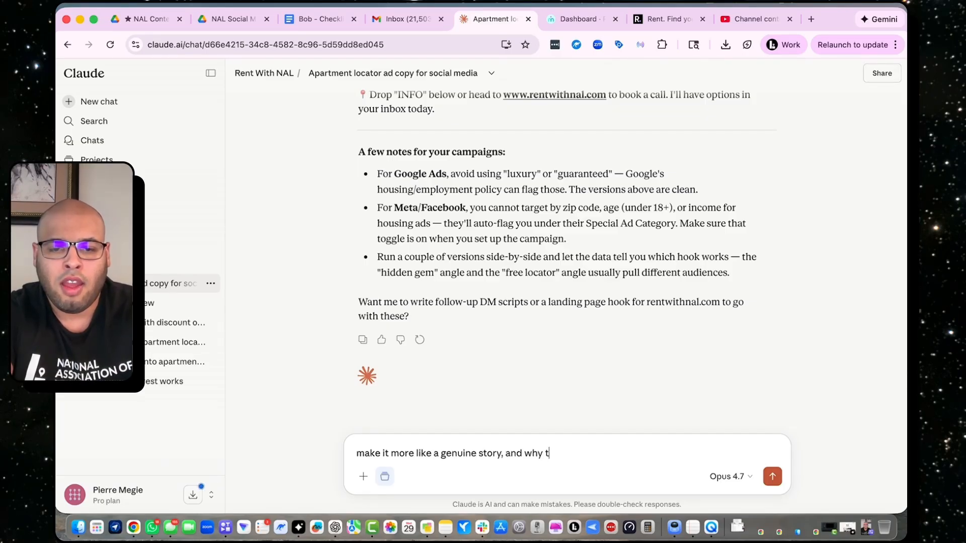
{"action": "type", "text": "hey should live"}
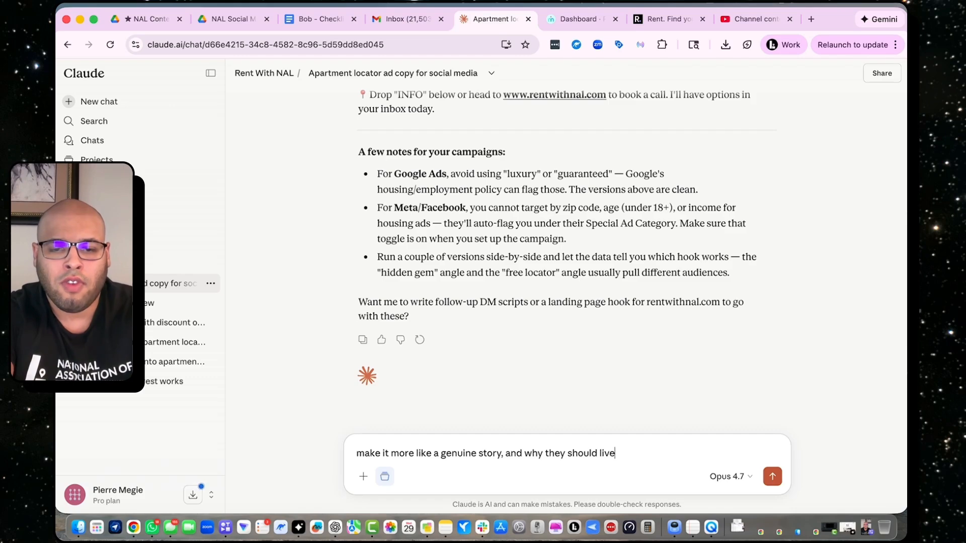
{"action": "type", "text": " here the"}
{"action": "type", "text": "n send them to our CTA website to book a zoom with me today."}
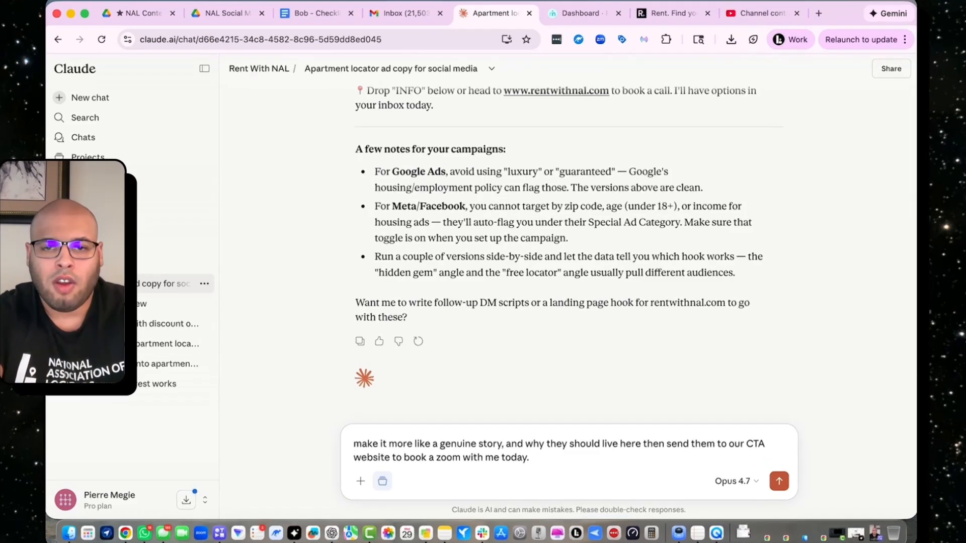
{"action": "key", "text": "super+a"}
{"action": "key", "text": "super+c"}
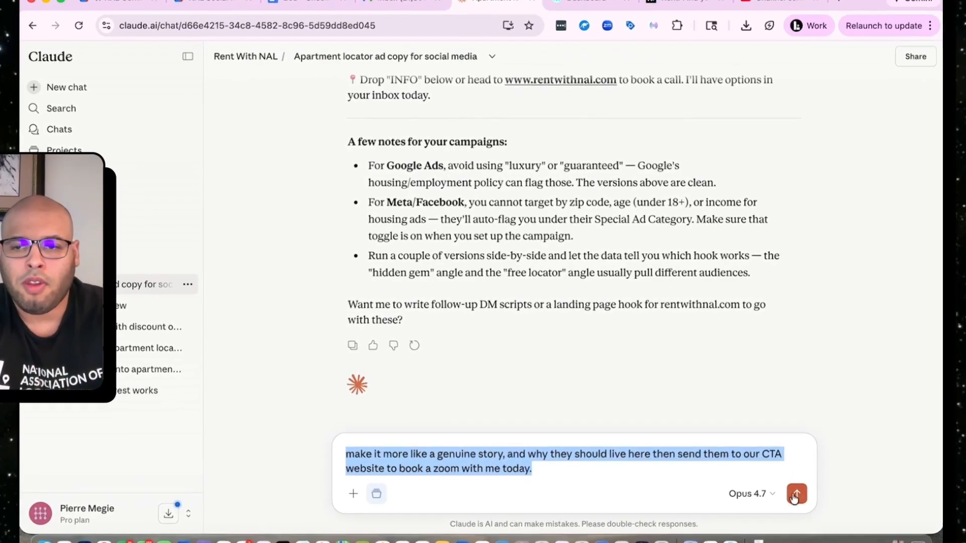
{"action": "left_click", "coordinate": [795, 494]}
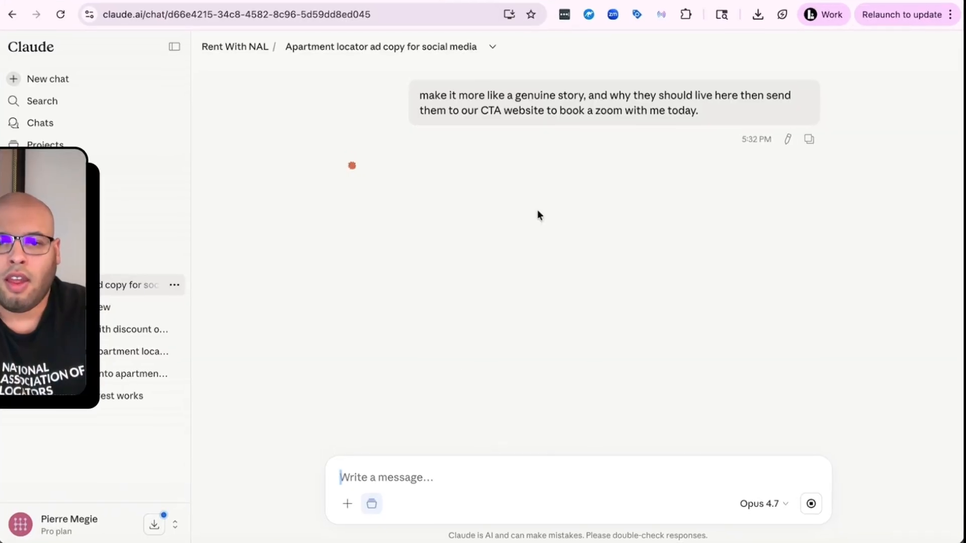
Switch to ChatGPT and send the same copied story prompt in the apartment lead gen ad chat.
{"action": "key", "text": "super+Tab"}
{"action": "left_click", "coordinate": [301, 440]}
{"action": "key", "text": "super+v"}
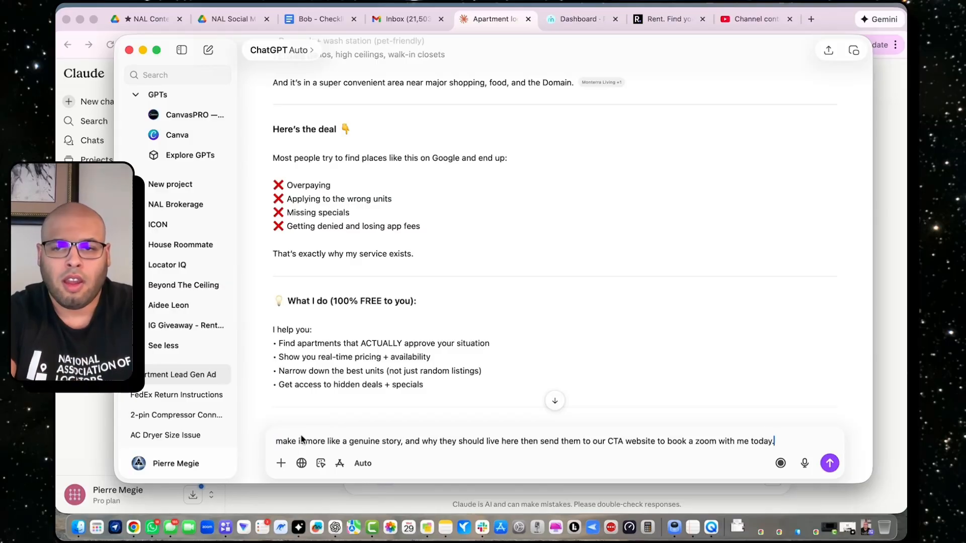
{"action": "left_click", "coordinate": [829, 462]}
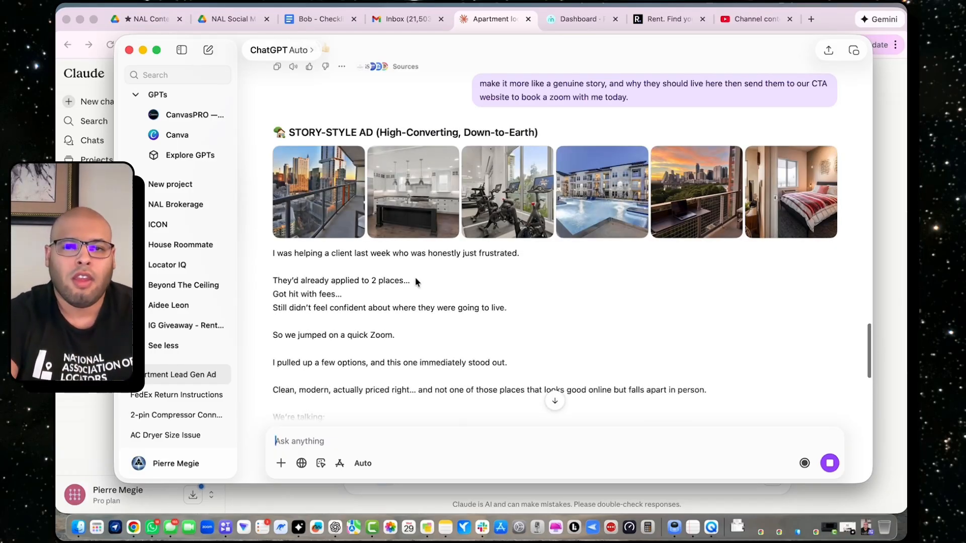
Read ChatGPT's story-style ad from the frustrated client opening through the apartment highlights and the real reason for choosing the place.
{"action": "scroll", "coordinate": [415, 277], "scroll_direction": "down", "scroll_amount": 3}
{"action": "scroll", "coordinate": [331, 176], "scroll_direction": "up", "scroll_amount": 3}
{"action": "scroll", "coordinate": [331, 176], "scroll_direction": "down", "scroll_amount": 3}
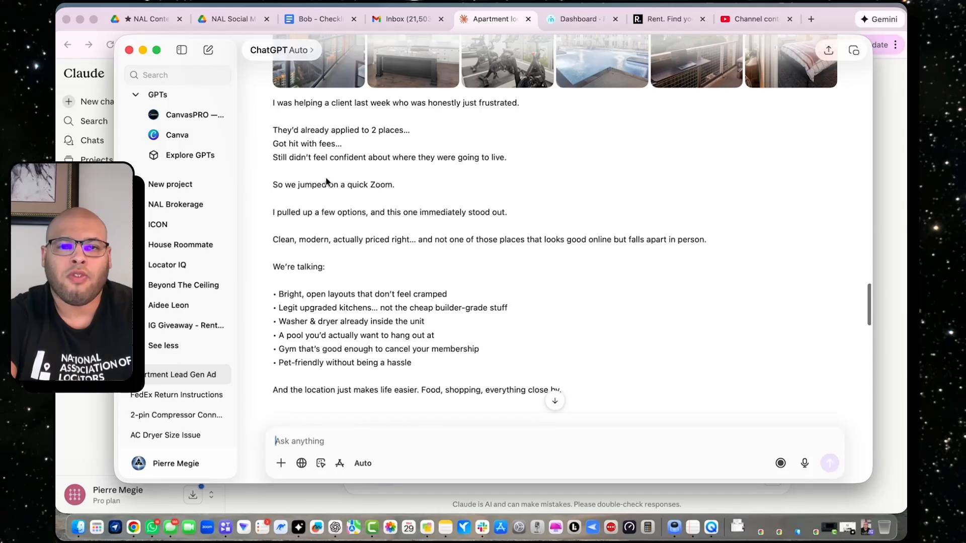
{"action": "scroll", "coordinate": [326, 182], "scroll_direction": "down", "scroll_amount": 1}
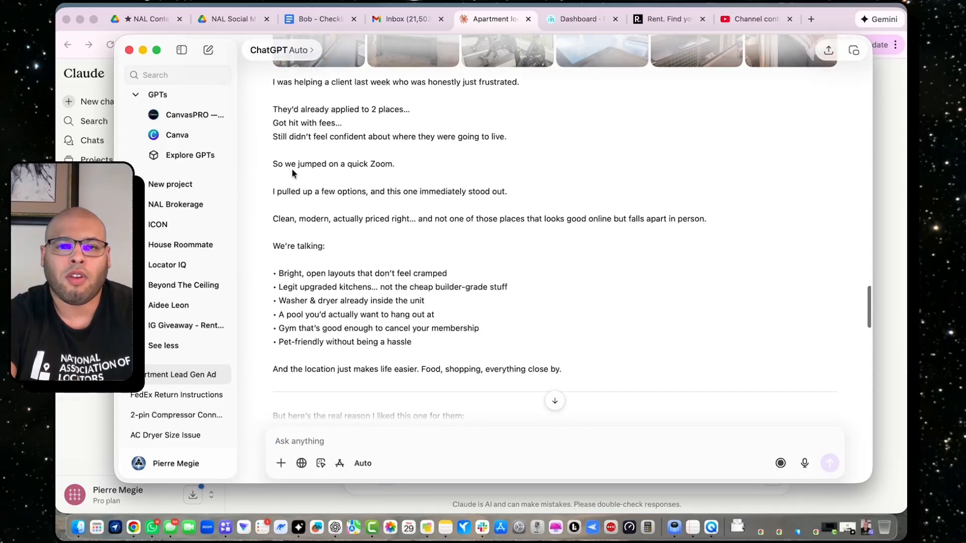
{"action": "scroll", "coordinate": [297, 174], "scroll_direction": "down", "scroll_amount": 2}
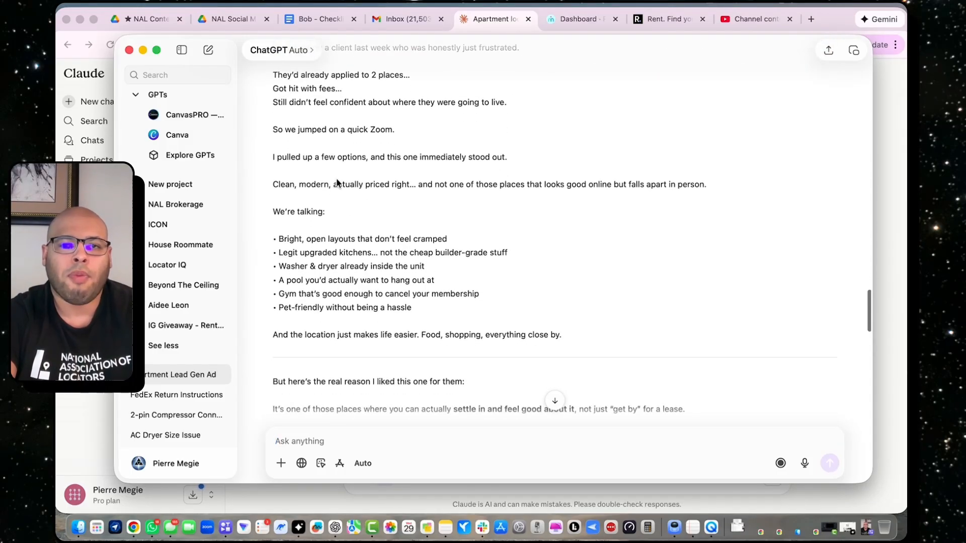
{"action": "scroll", "coordinate": [346, 201], "scroll_direction": "down", "scroll_amount": 1}
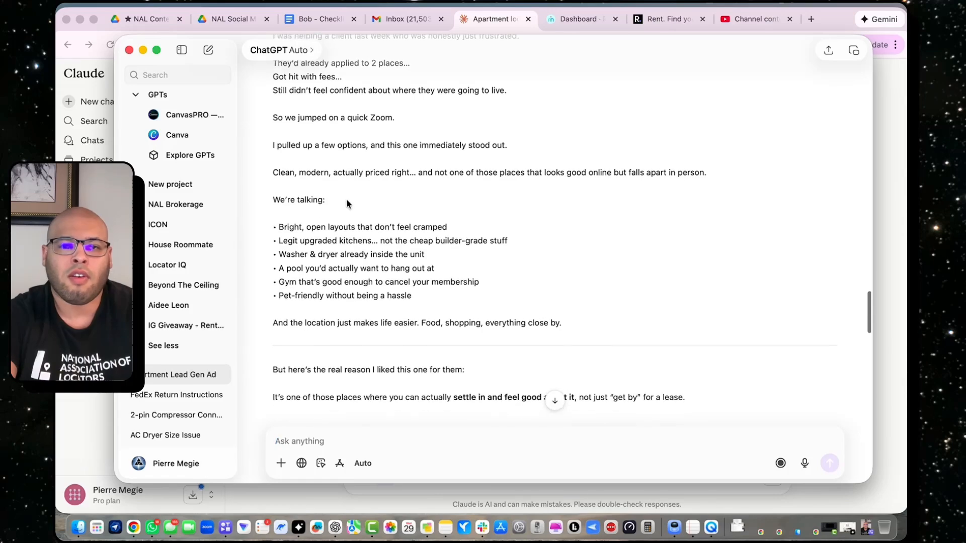
{"action": "scroll", "coordinate": [346, 203], "scroll_direction": "down", "scroll_amount": 1}
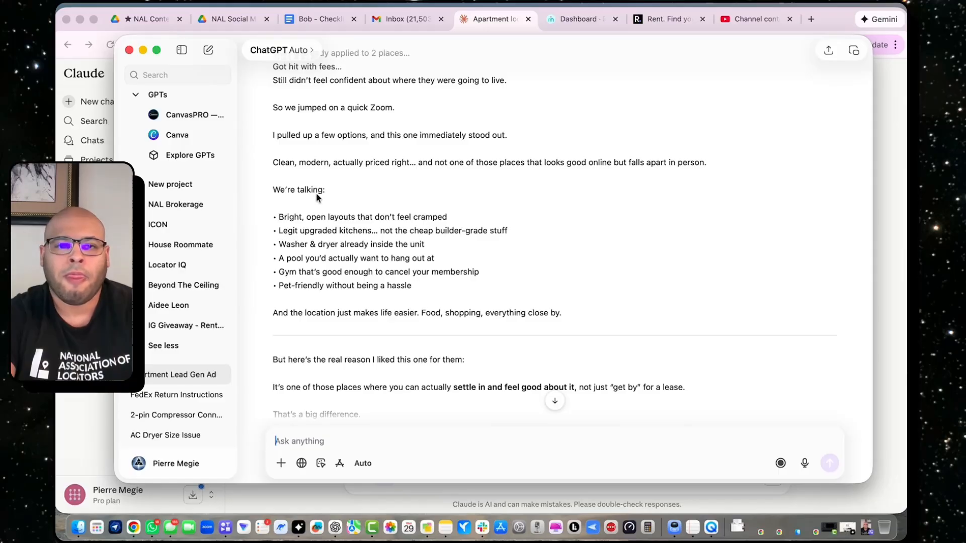
{"action": "scroll", "coordinate": [344, 216], "scroll_direction": "down", "scroll_amount": 8}
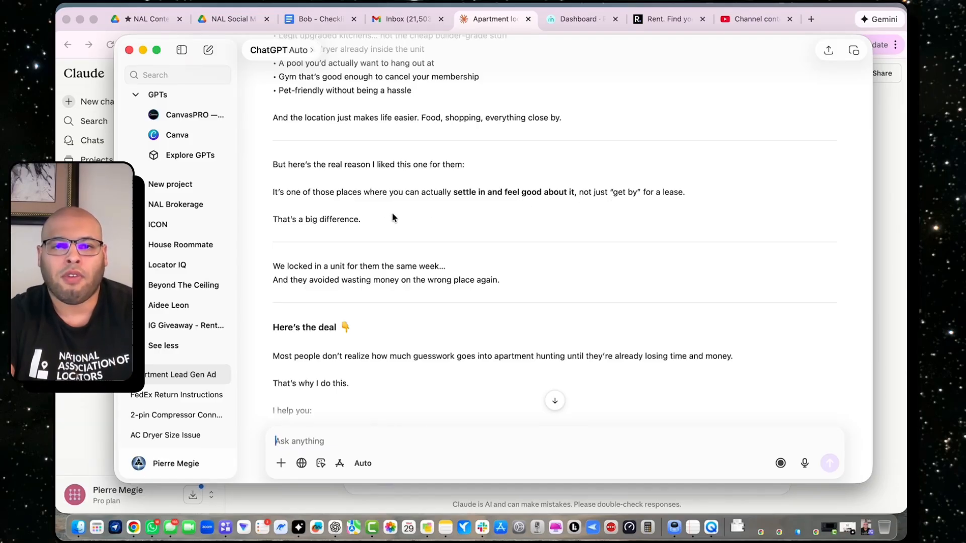
{"action": "scroll", "coordinate": [361, 227], "scroll_direction": "down", "scroll_amount": 4}
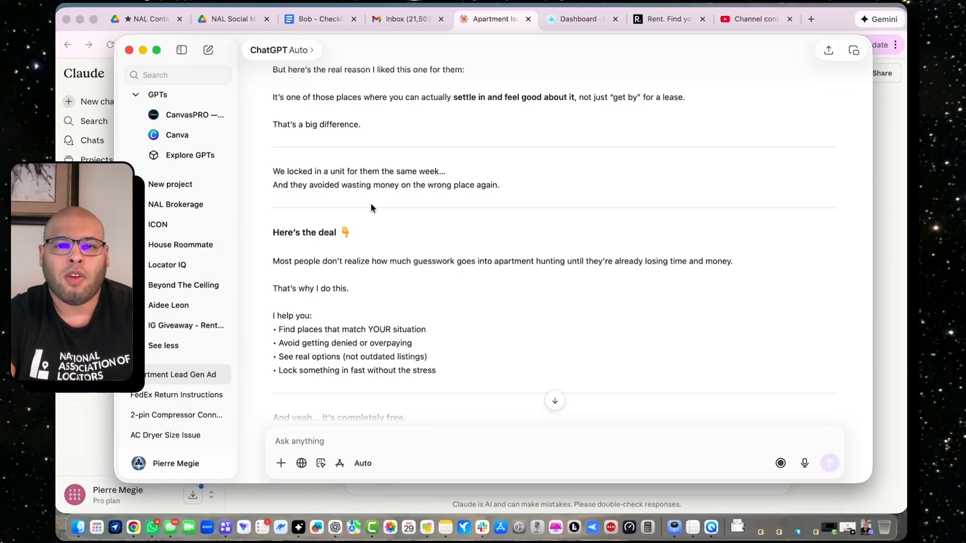
{"action": "scroll", "coordinate": [370, 203], "scroll_direction": "down", "scroll_amount": 4}
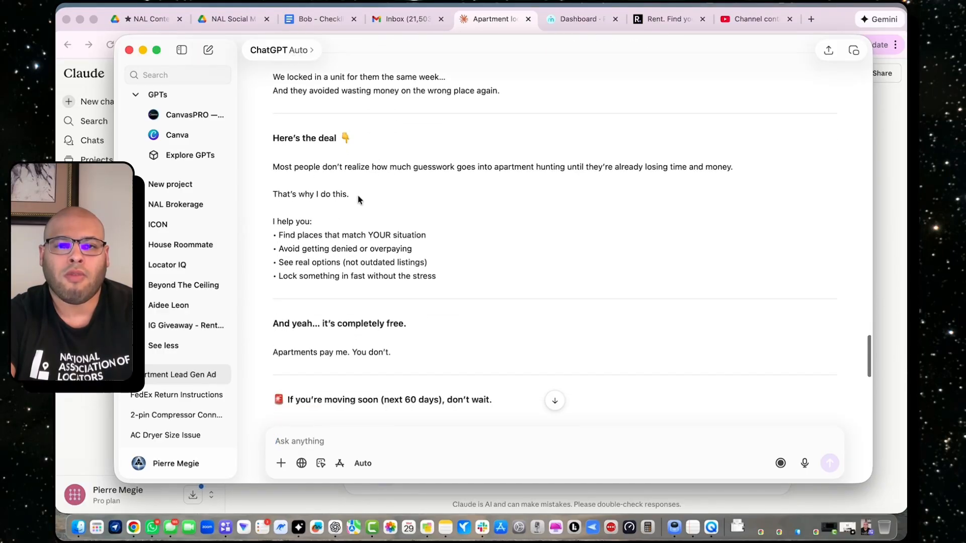
{"action": "scroll", "coordinate": [389, 194], "scroll_direction": "down", "scroll_amount": 1}
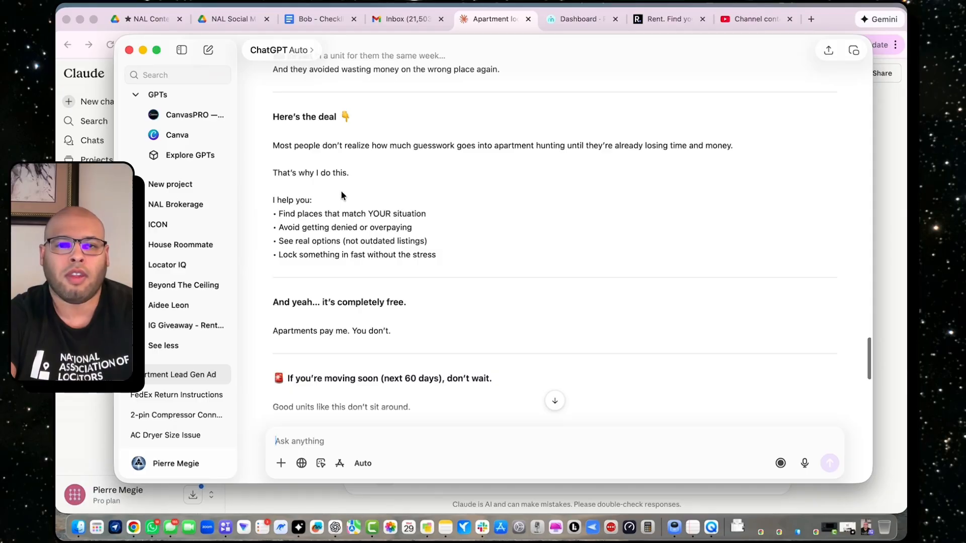
{"action": "scroll", "coordinate": [340, 191], "scroll_direction": "down", "scroll_amount": 3}
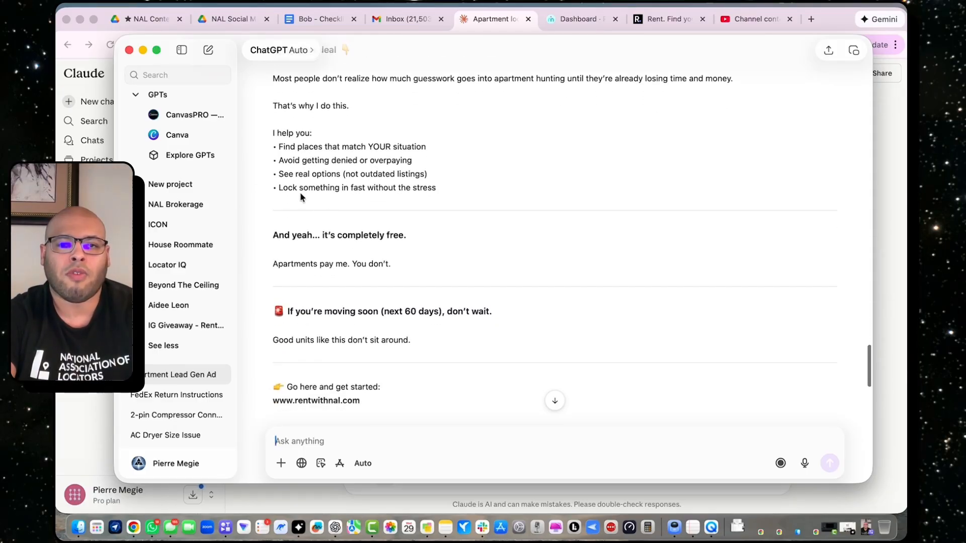
{"action": "scroll", "coordinate": [326, 210], "scroll_direction": "down", "scroll_amount": 3}
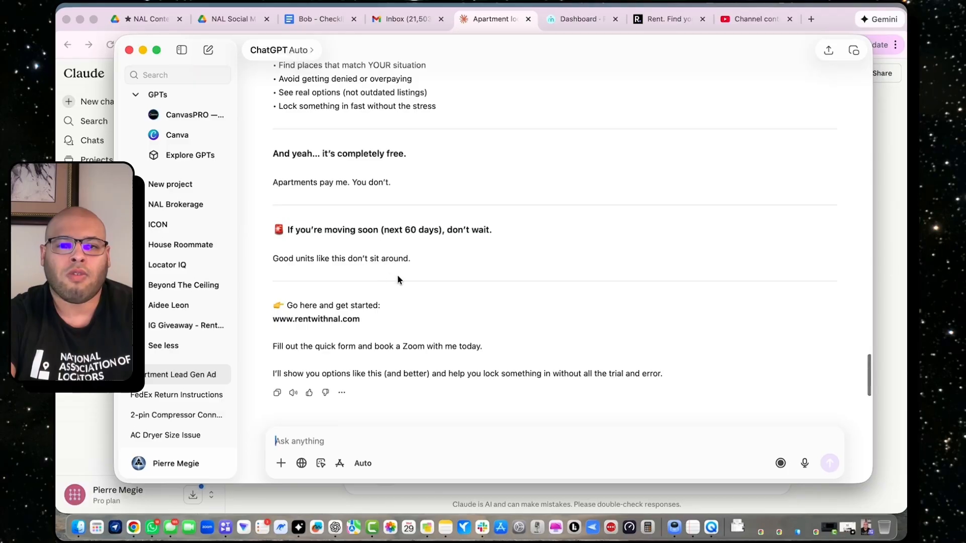
{"action": "left_click_drag", "start_coordinate": [285, 324], "coordinate": [358, 320]}
{"action": "left_click", "coordinate": [379, 320]}
{"action": "scroll", "coordinate": [352, 359], "scroll_direction": "down", "scroll_amount": 1}
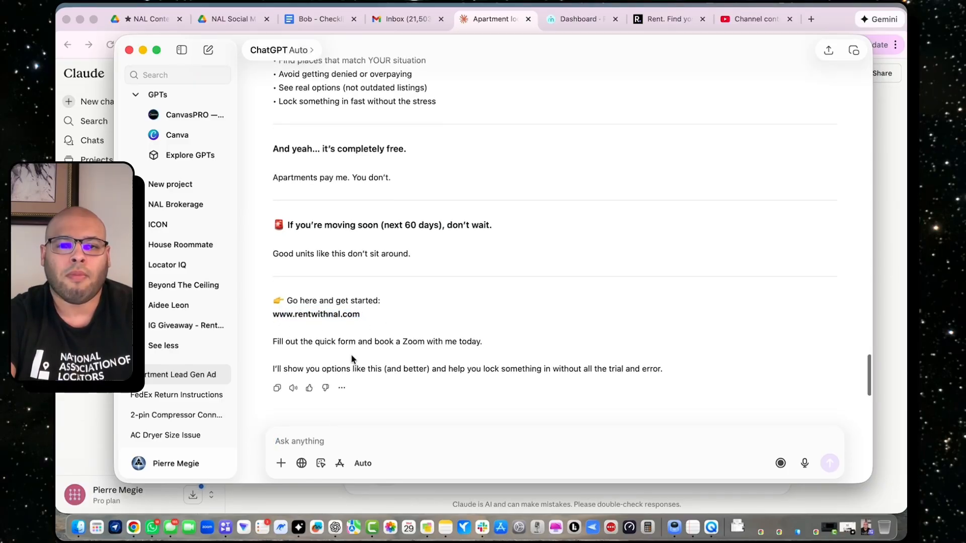
Switch back to Claude and read its "Drive Home" story ad through the booking call to action and into the start of Ad 2.
{"action": "left_click", "coordinate": [885, 149]}
{"action": "scroll", "coordinate": [508, 280], "scroll_direction": "down", "scroll_amount": 5}
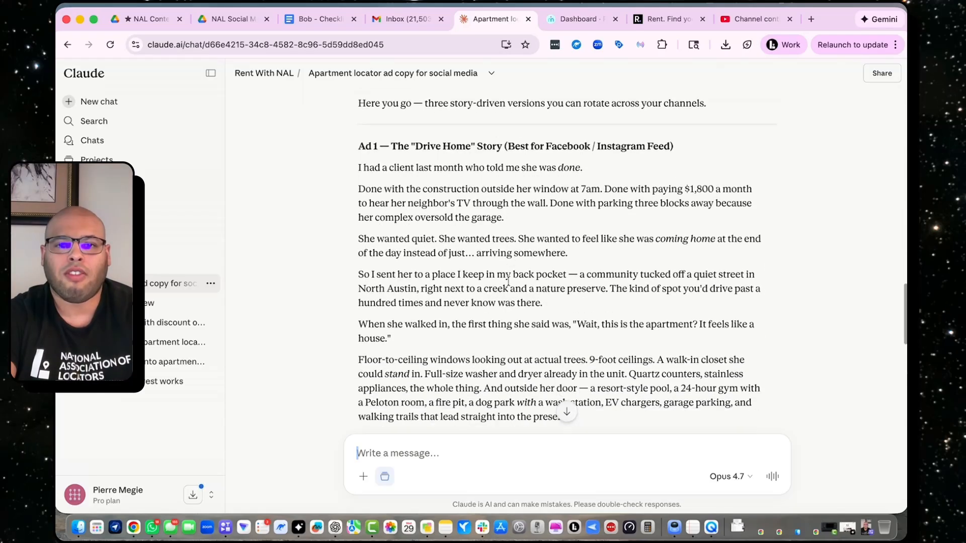
{"action": "scroll", "coordinate": [510, 285], "scroll_direction": "up", "scroll_amount": 3}
{"action": "scroll", "coordinate": [509, 285], "scroll_direction": "down", "scroll_amount": 2}
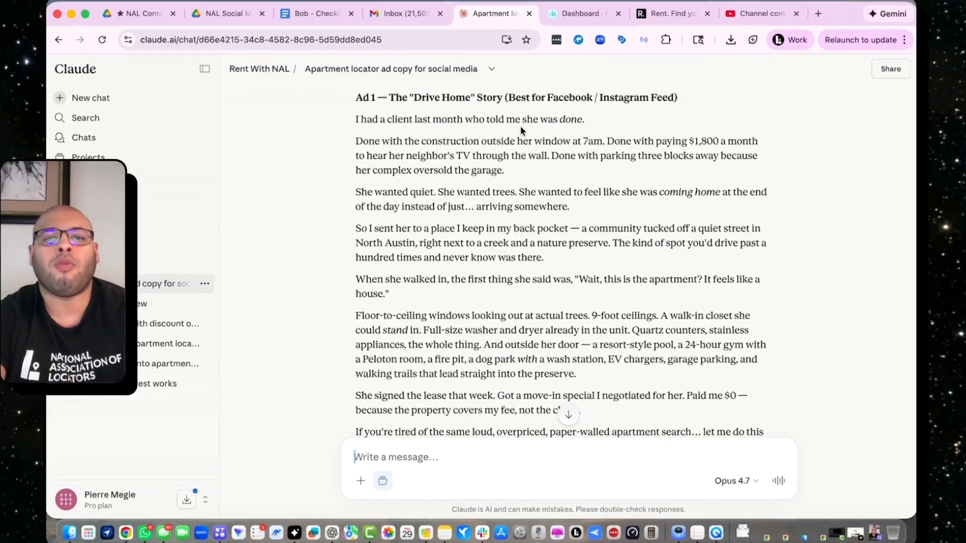
{"action": "scroll", "coordinate": [442, 168], "scroll_direction": "down", "scroll_amount": 1}
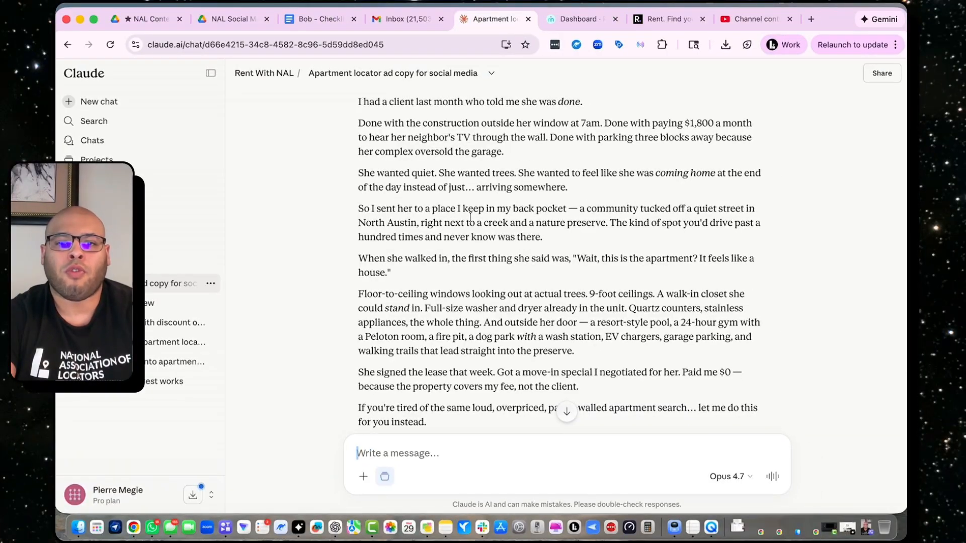
{"action": "scroll", "coordinate": [470, 216], "scroll_direction": "down", "scroll_amount": 2}
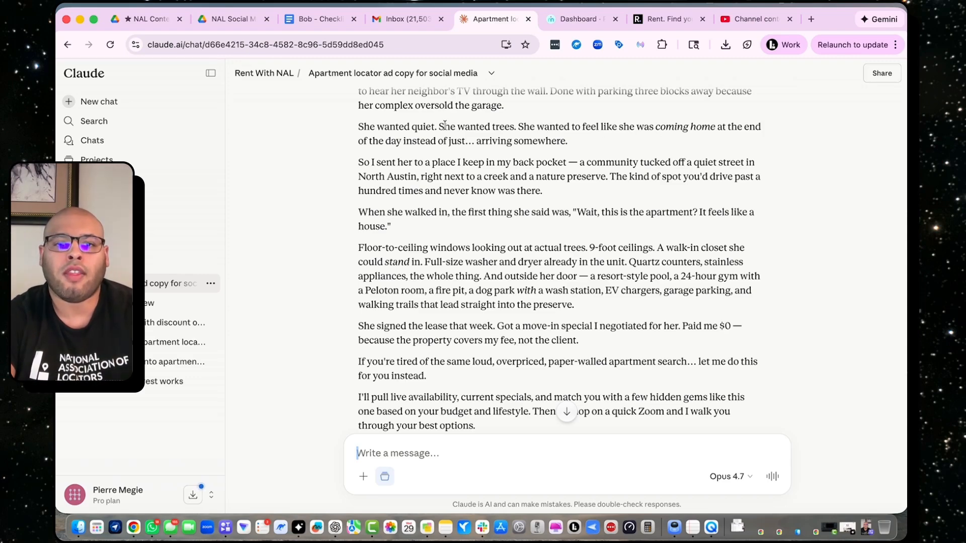
{"action": "scroll", "coordinate": [482, 157], "scroll_direction": "down", "scroll_amount": 2}
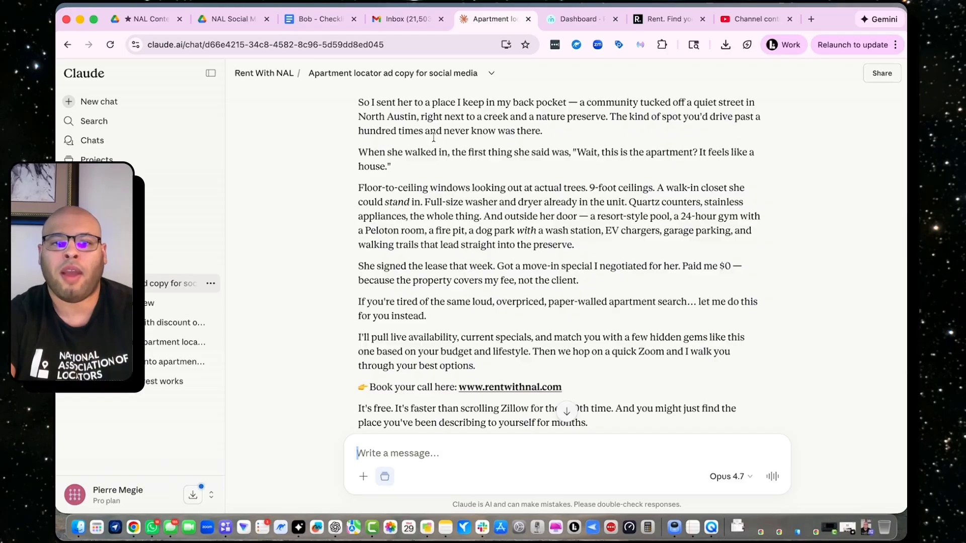
{"action": "scroll", "coordinate": [430, 164], "scroll_direction": "down", "scroll_amount": 1}
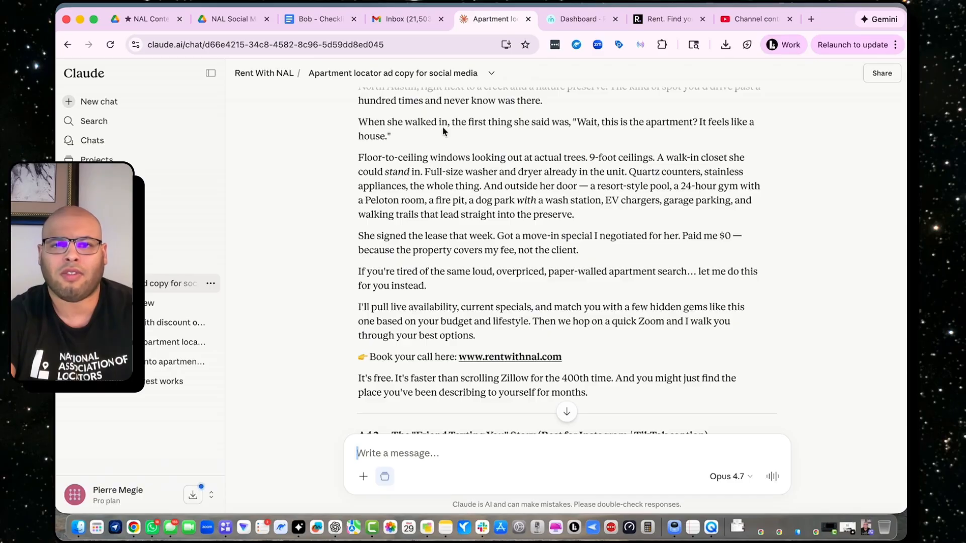
{"action": "scroll", "coordinate": [442, 126], "scroll_direction": "down", "scroll_amount": 2}
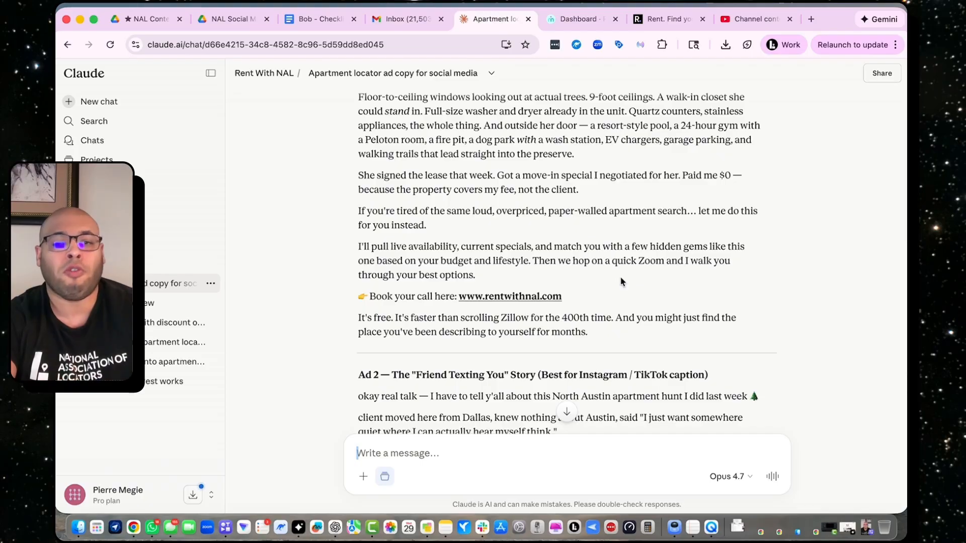
{"action": "scroll", "coordinate": [620, 280], "scroll_direction": "down", "scroll_amount": 2}
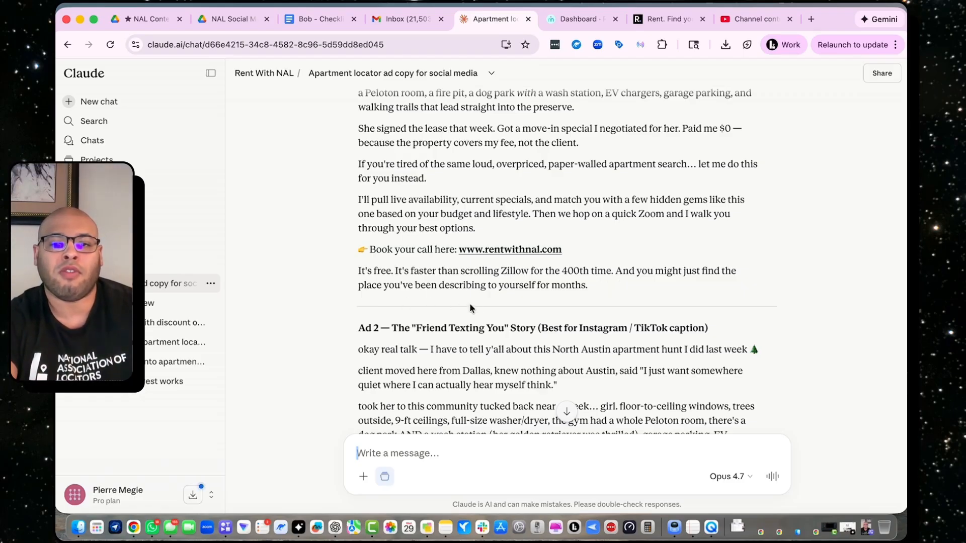
{"action": "scroll", "coordinate": [511, 292], "scroll_direction": "up", "scroll_amount": 2}
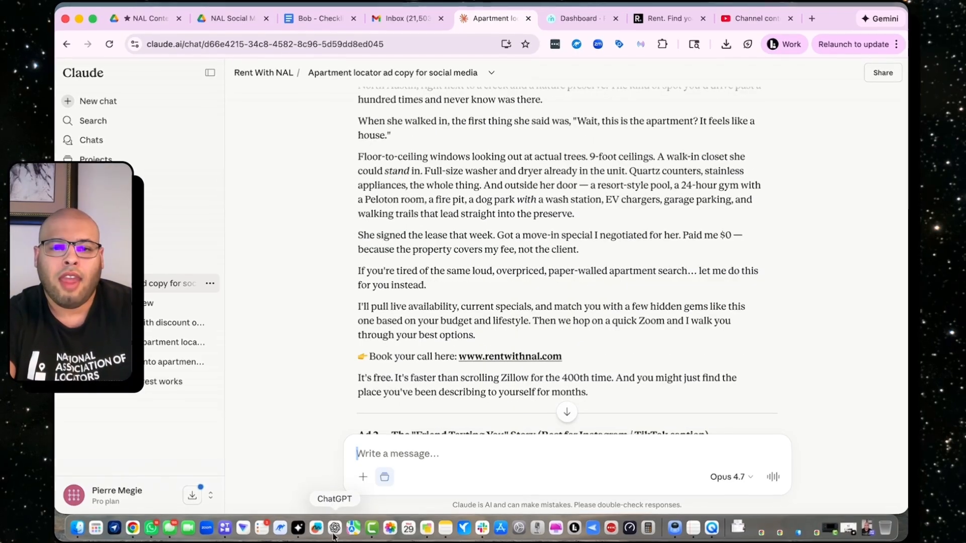
Switch to ChatGPT to recheck its story ad's offer and apartment highlights against Claude's version, and return to Claude.
{"action": "left_click", "coordinate": [335, 527]}
{"action": "scroll", "coordinate": [410, 211], "scroll_direction": "up", "scroll_amount": 5}
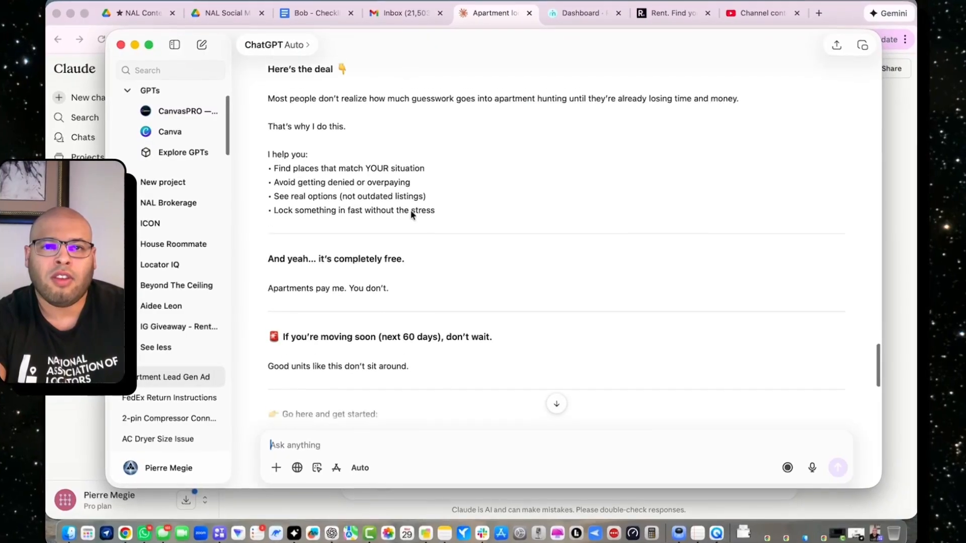
{"action": "scroll", "coordinate": [409, 209], "scroll_direction": "up", "scroll_amount": 5}
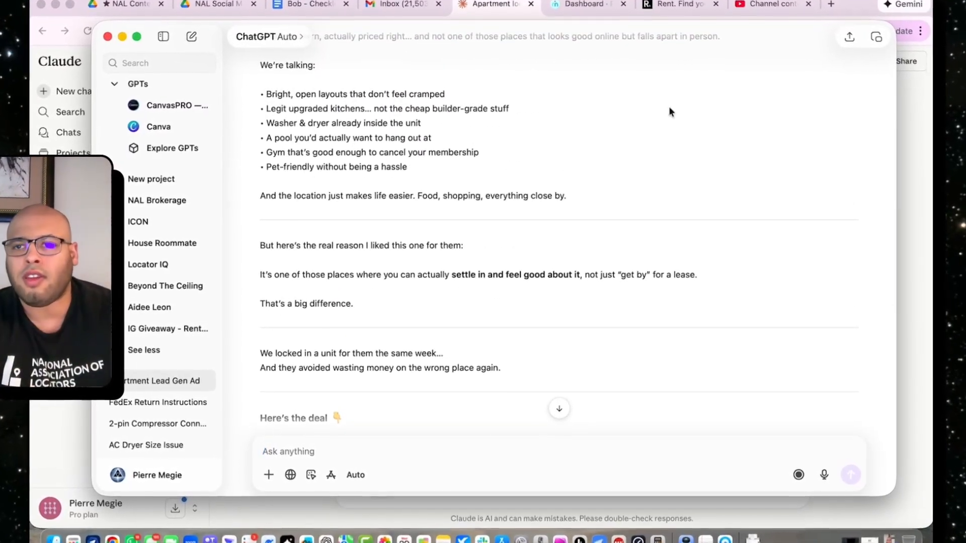
{"action": "left_click", "coordinate": [923, 119]}
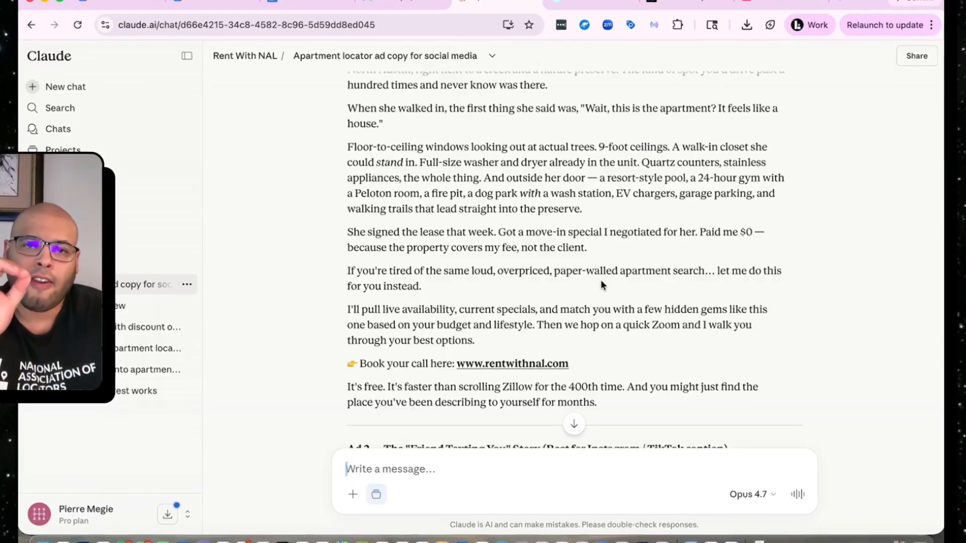